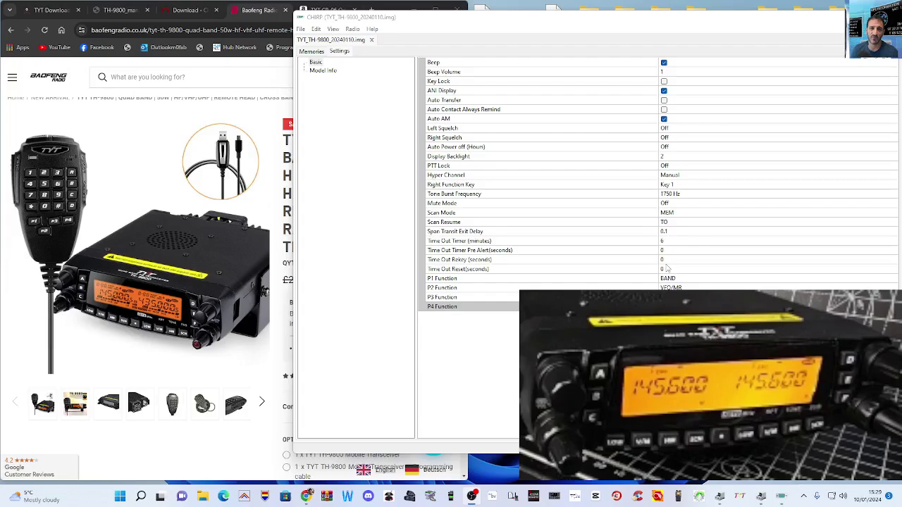
Look over the web pages for the TYT TH-9800's software and cable driver, the CHIRP download and the radio's shop listing.
{"action": "left_click", "coordinate": [58, 15]}
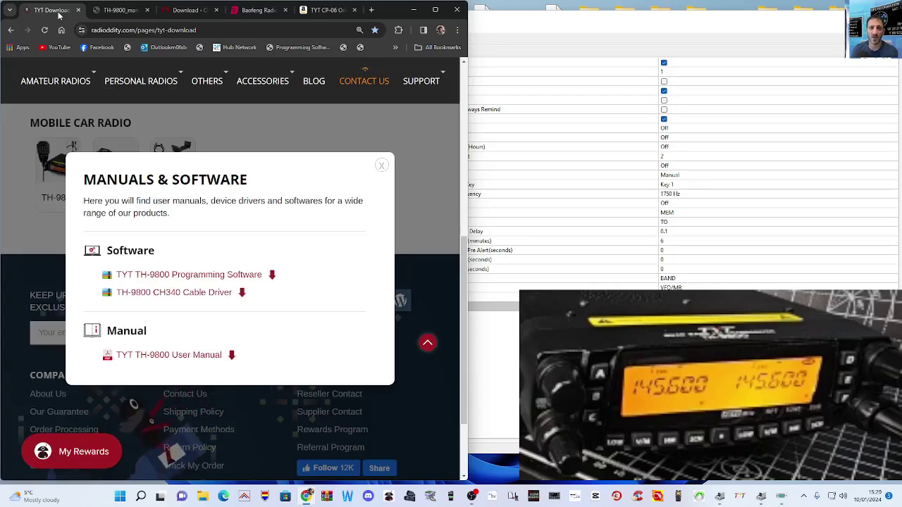
{"action": "left_click", "coordinate": [570, 28]}
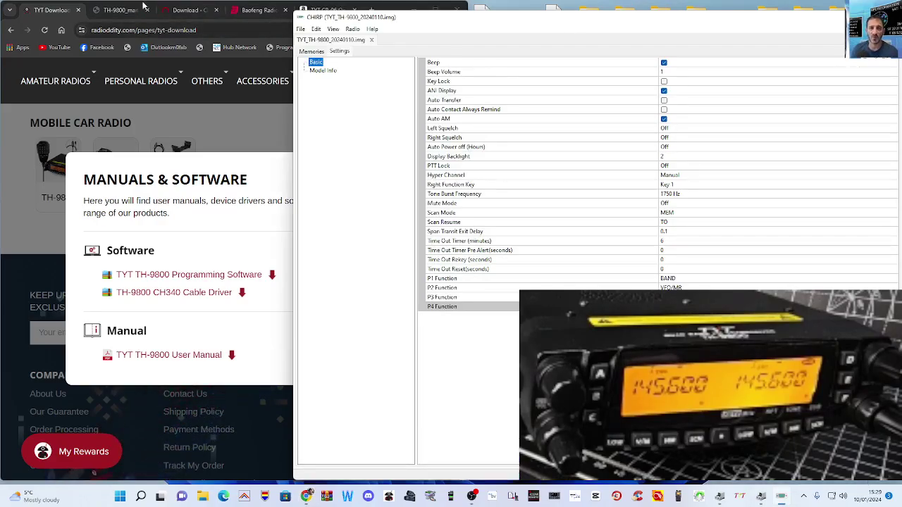
{"action": "left_click", "coordinate": [186, 10]}
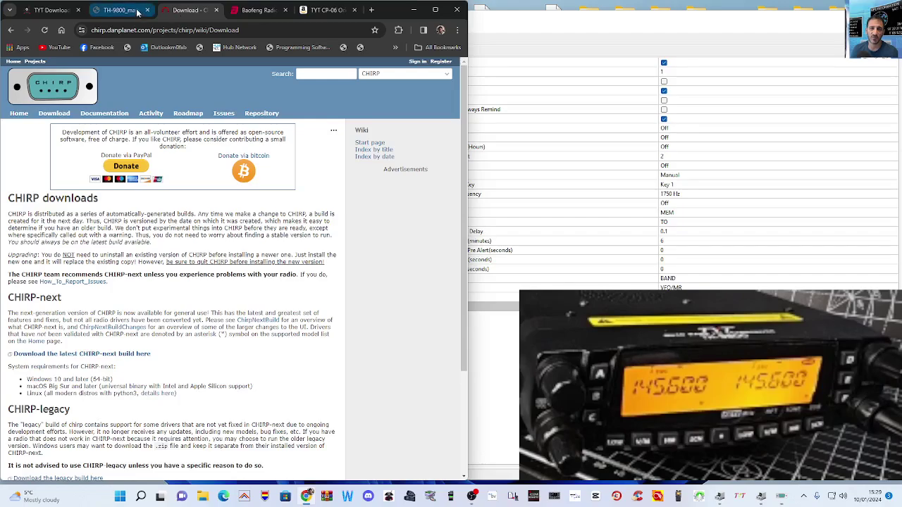
{"action": "left_click", "coordinate": [526, 25]}
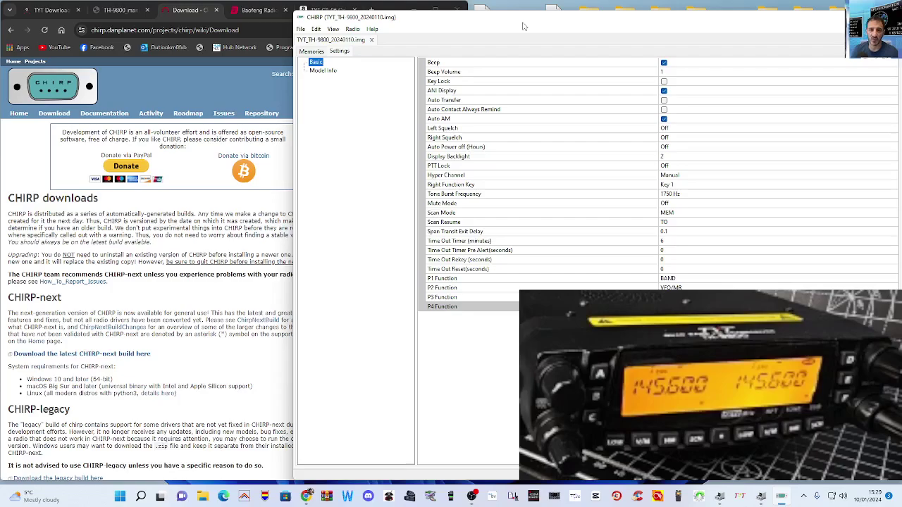
{"action": "left_click_drag", "start_coordinate": [515, 11], "coordinate": [514, 6]}
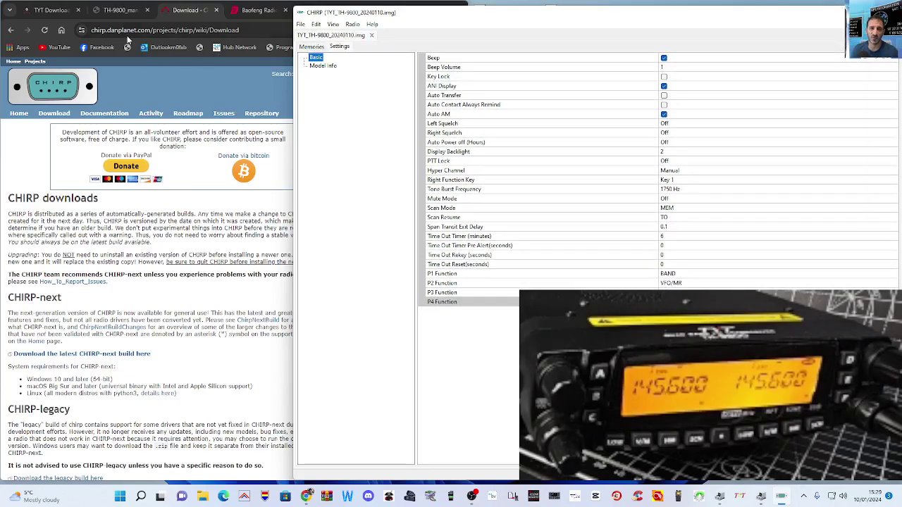
{"action": "left_click", "coordinate": [257, 10]}
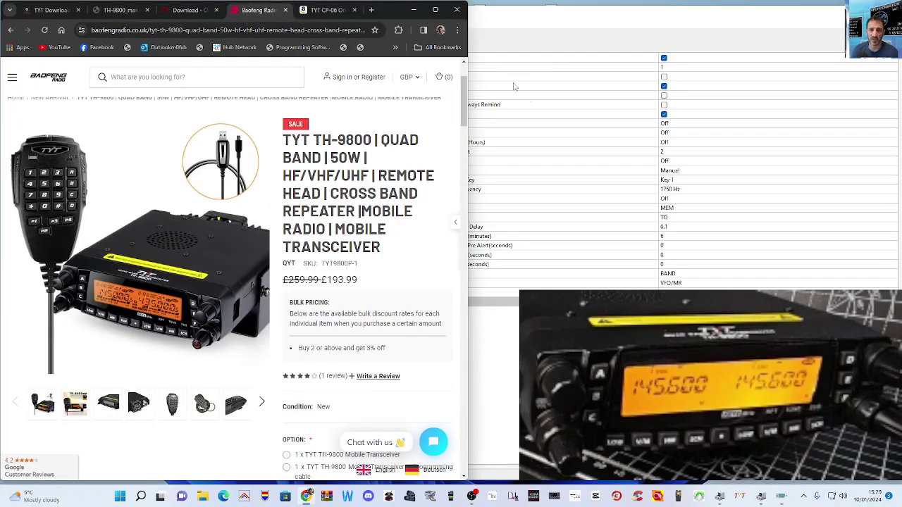
{"action": "left_click", "coordinate": [507, 27]}
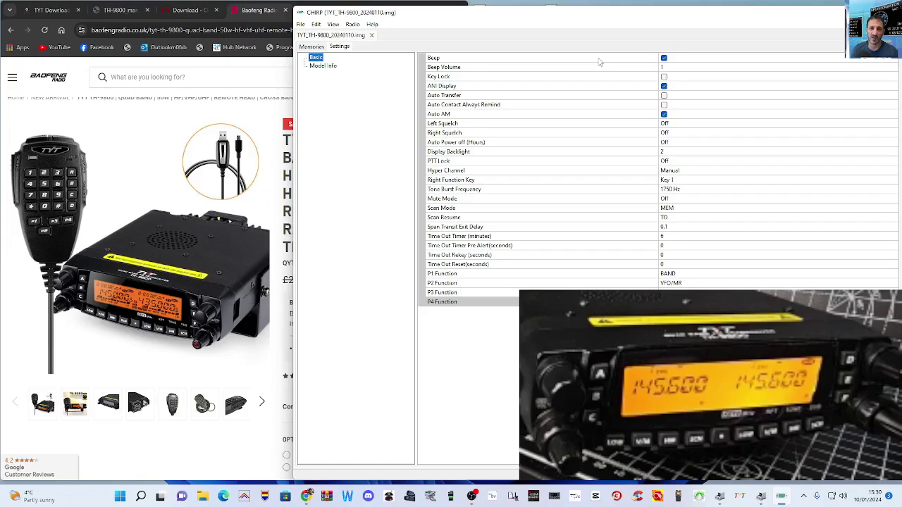
Open the latest CHIRP-next build from the CHIRP downloads page.
{"action": "left_click", "coordinate": [182, 13]}
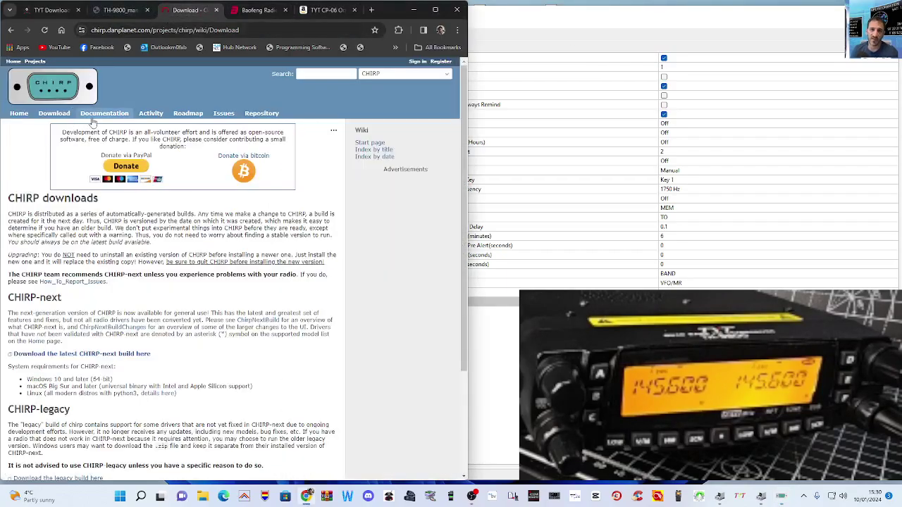
{"action": "scroll", "coordinate": [220, 157], "scroll_direction": "down", "scroll_amount": 3}
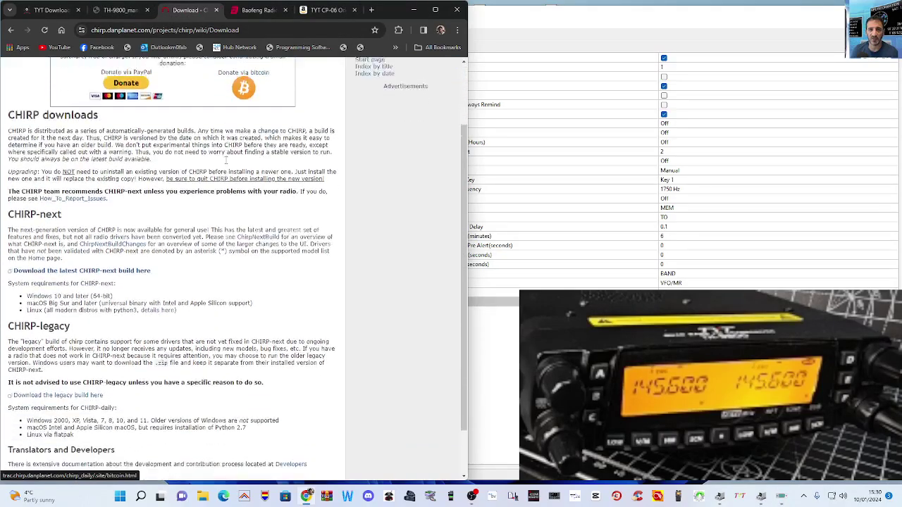
{"action": "scroll", "coordinate": [225, 166], "scroll_direction": "up", "scroll_amount": 3}
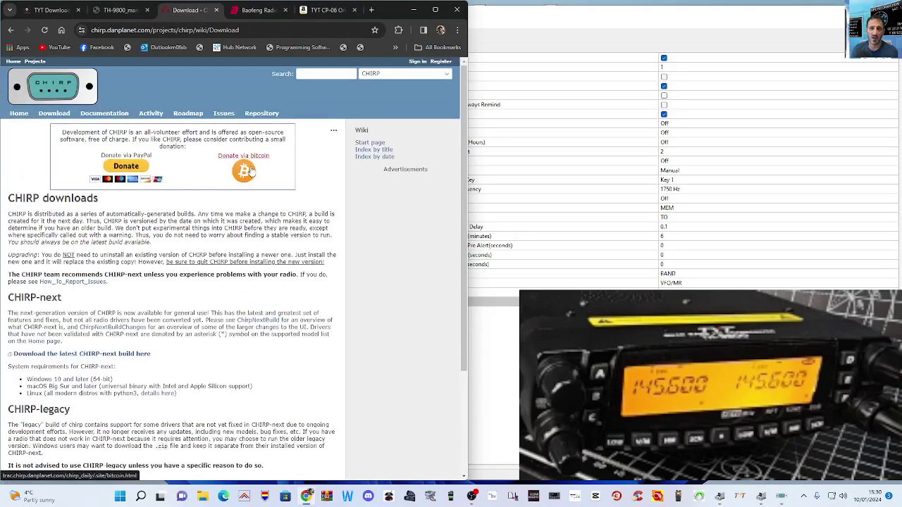
{"action": "scroll", "coordinate": [233, 169], "scroll_direction": "down", "scroll_amount": 2}
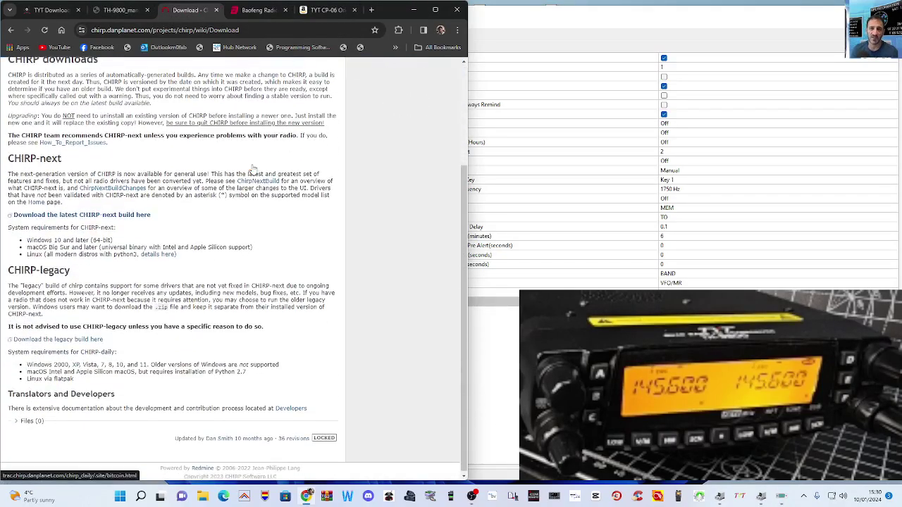
{"action": "left_click", "coordinate": [113, 217]}
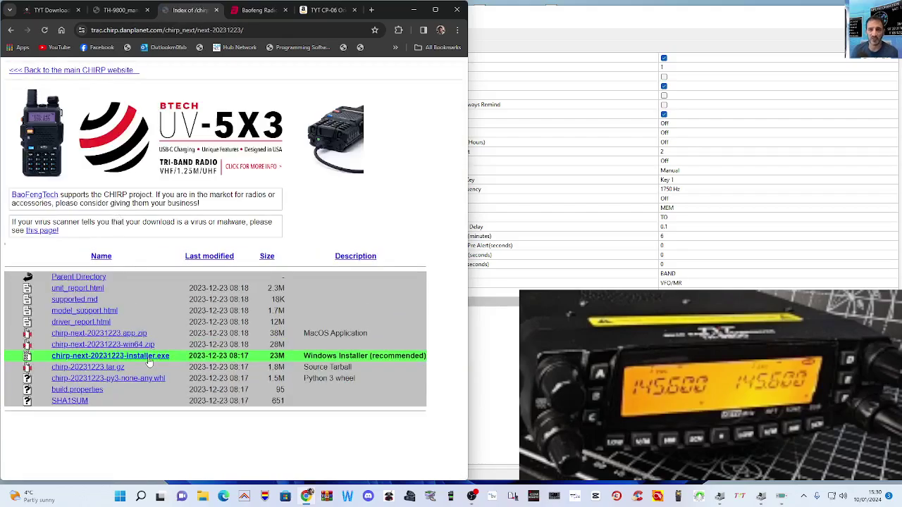
Download the Windows installer chirp-next-20231223-installer.exe and keep the unverified file.
{"action": "left_click", "coordinate": [146, 358]}
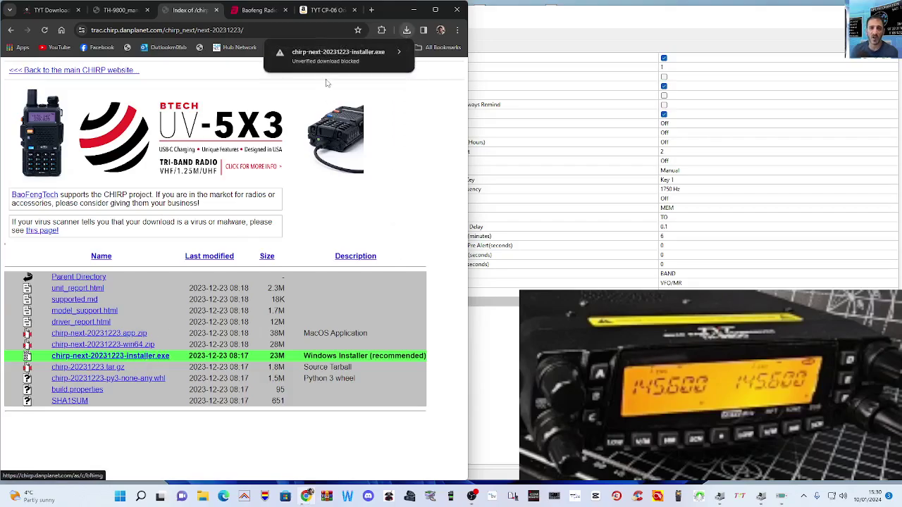
{"action": "left_click", "coordinate": [322, 66]}
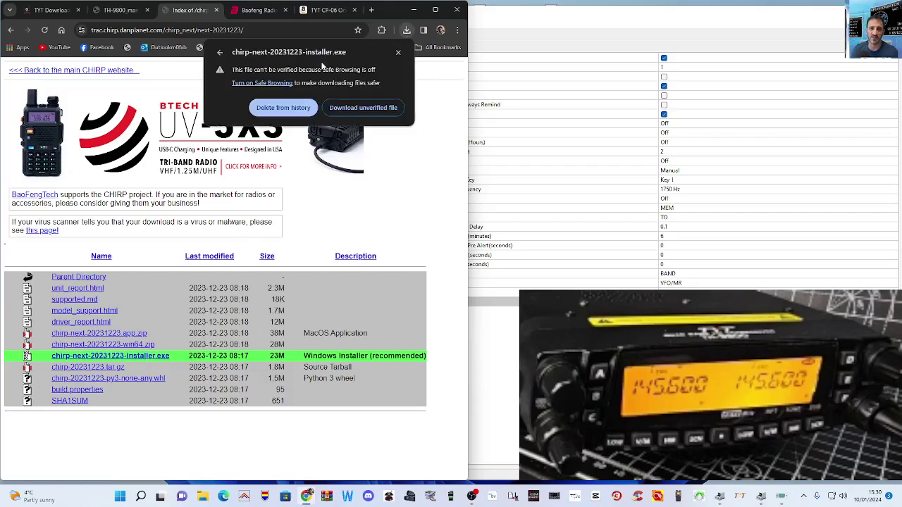
{"action": "left_click", "coordinate": [345, 109]}
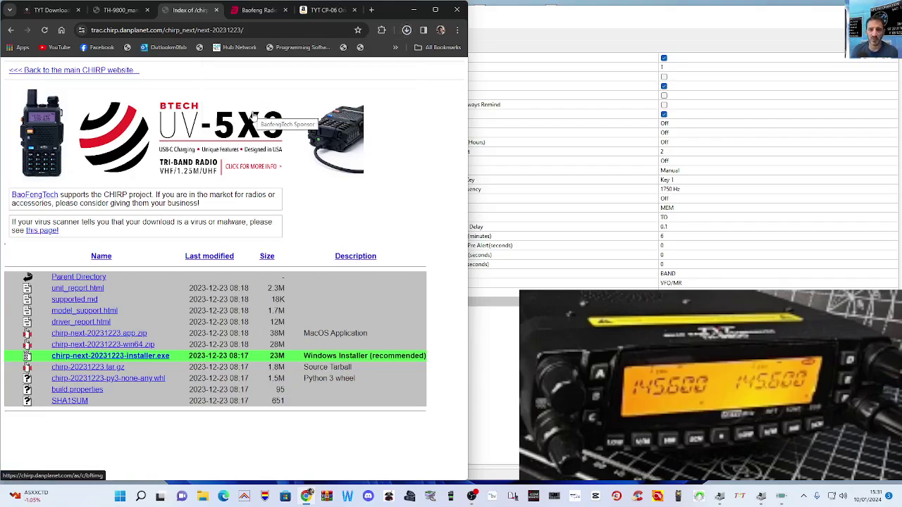
Install CHIRP with the downloaded installer, accepting the licence and exiting the running copy, and finish setup with Run CHIRP enabled.
{"action": "left_click", "coordinate": [405, 32]}
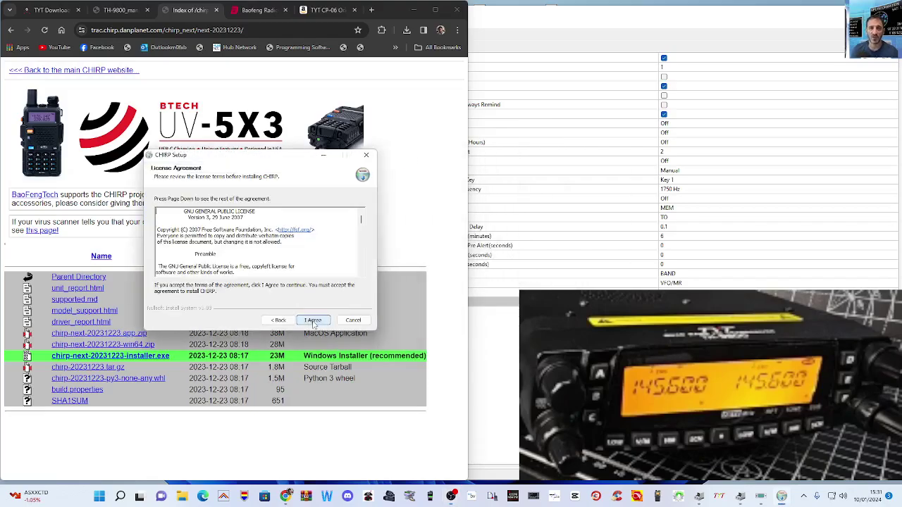
{"action": "left_click", "coordinate": [314, 320]}
{"action": "left_click", "coordinate": [313, 321]}
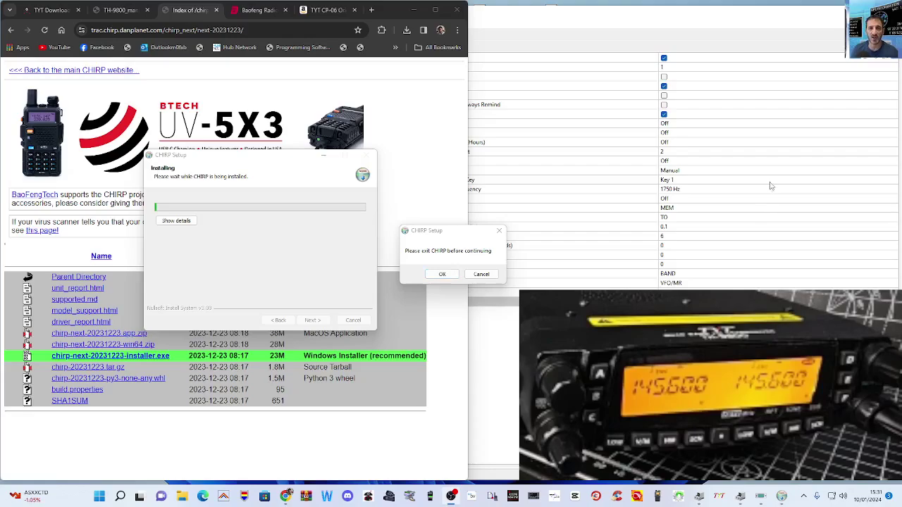
{"action": "left_click", "coordinate": [442, 276]}
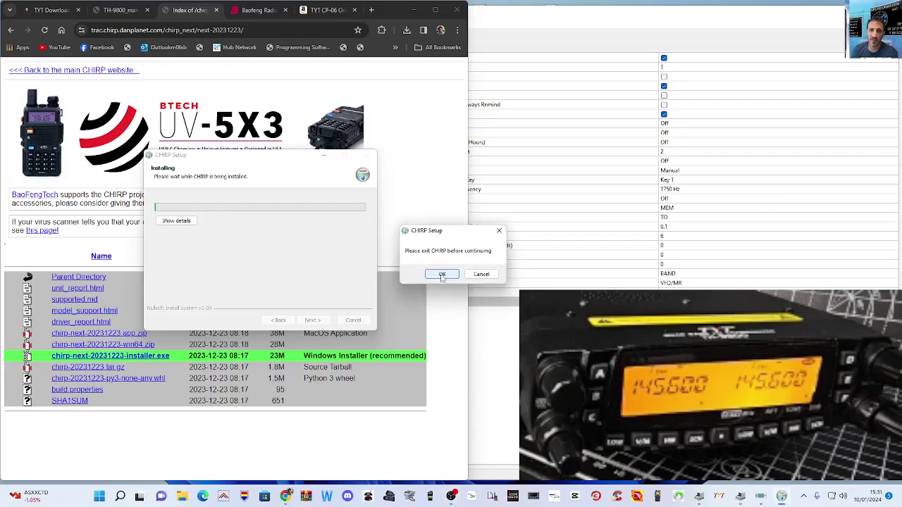
{"action": "left_click", "coordinate": [830, 191]}
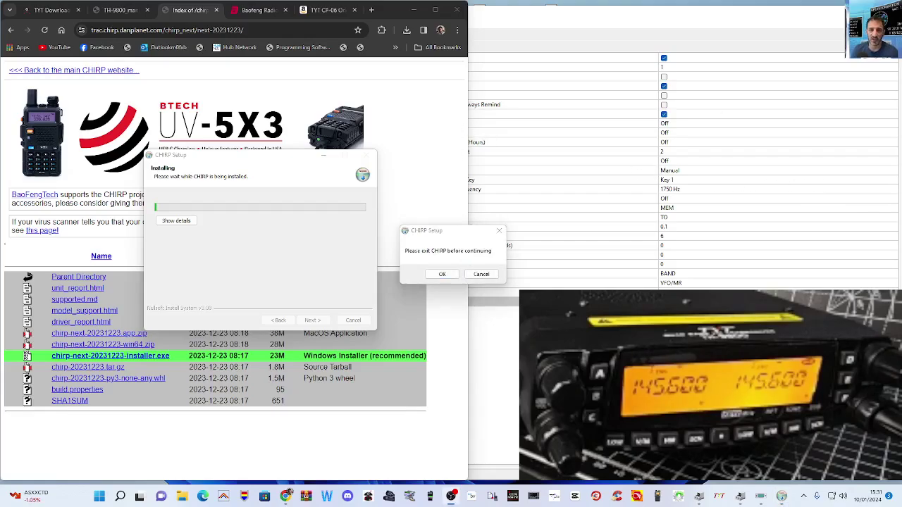
{"action": "left_click", "coordinate": [287, 494]}
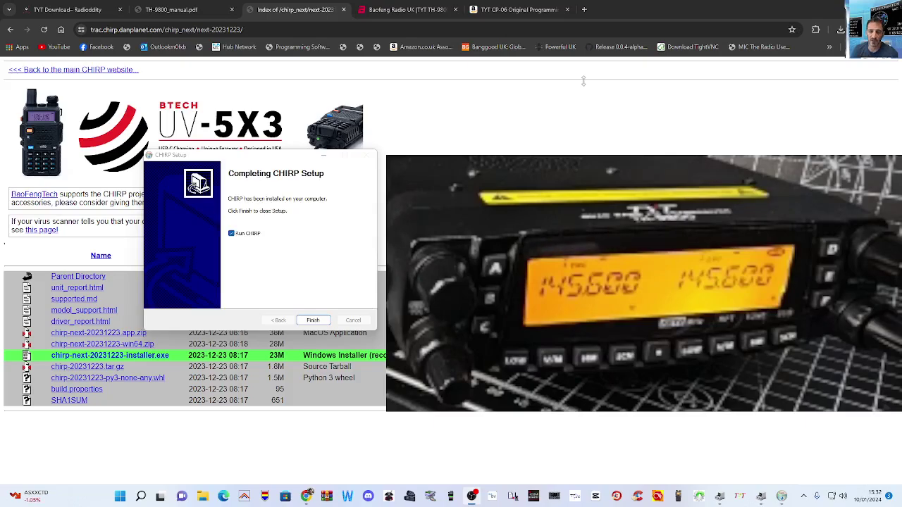
{"action": "left_click", "coordinate": [316, 322]}
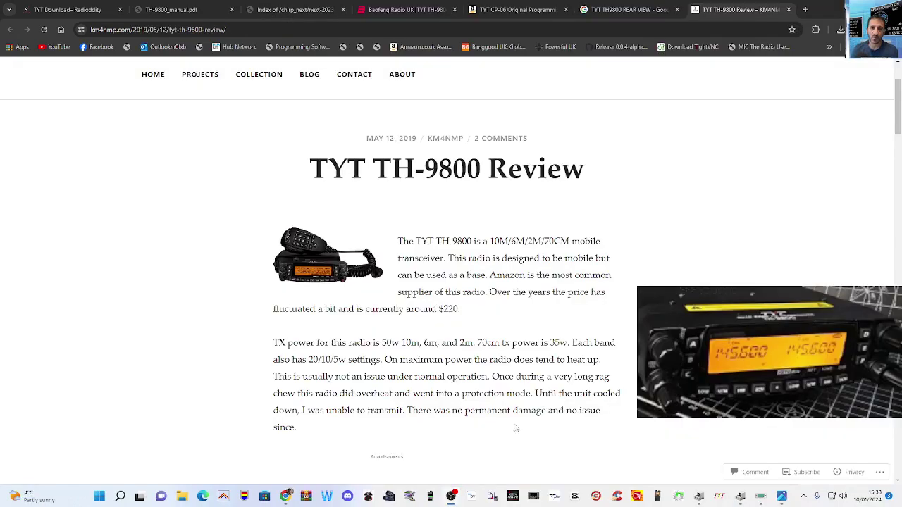
Examine the TYT TH-9800 review's rear-view photo at enlarged page zoom, focusing on the radio's rear ports.
{"action": "scroll", "coordinate": [450, 282], "scroll_direction": "up", "scroll_amount": 2}
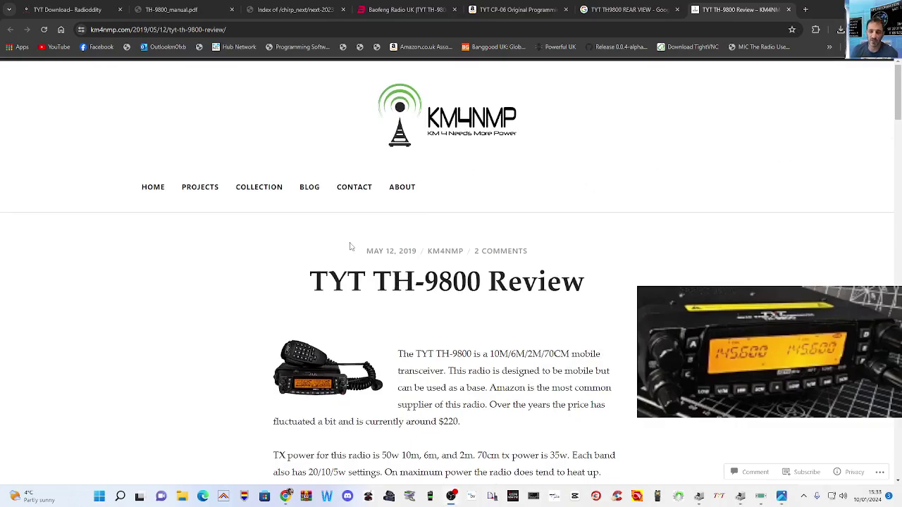
{"action": "scroll", "coordinate": [326, 260], "scroll_direction": "down", "scroll_amount": 2}
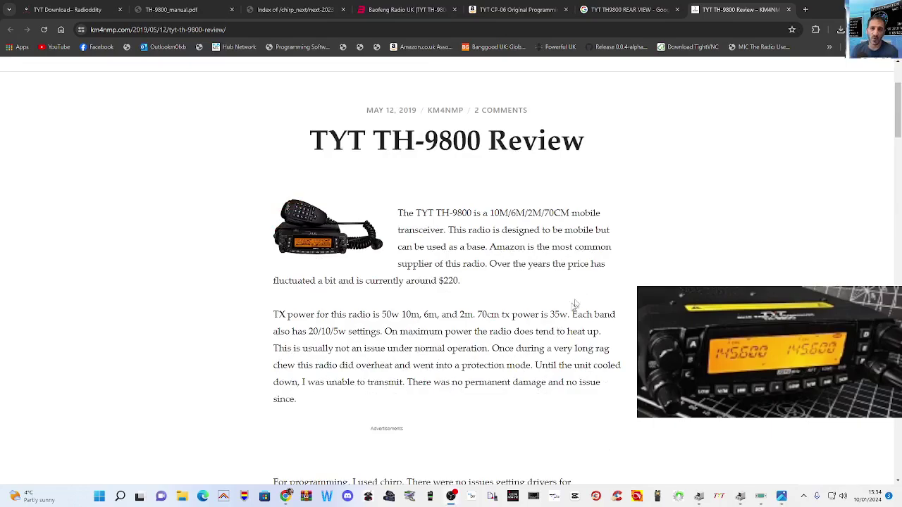
{"action": "scroll", "coordinate": [173, 308], "scroll_direction": "down", "scroll_amount": 8}
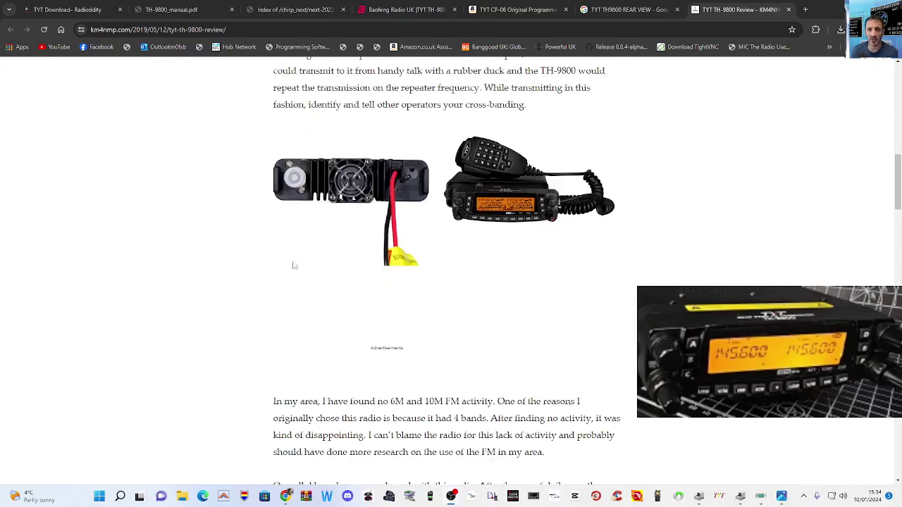
{"action": "scroll", "coordinate": [288, 257], "scroll_direction": "up", "scroll_amount": 1}
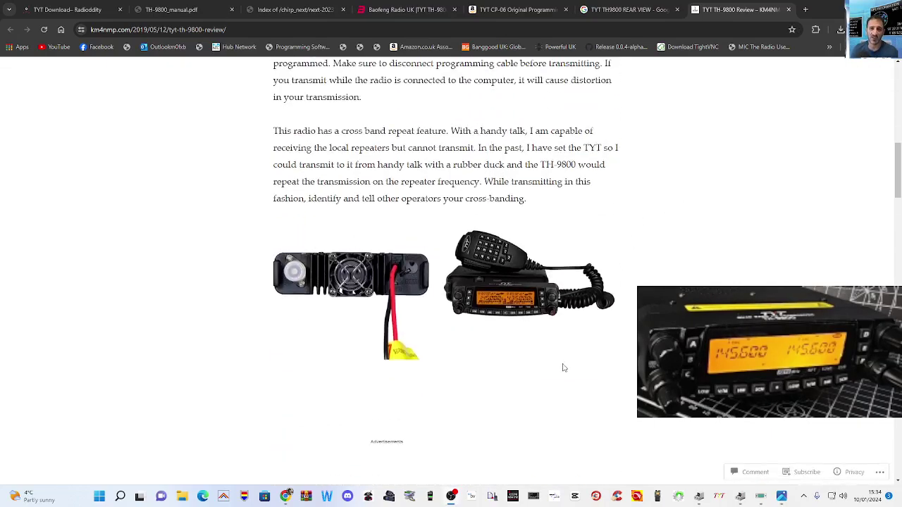
{"action": "left_click", "coordinate": [892, 30]}
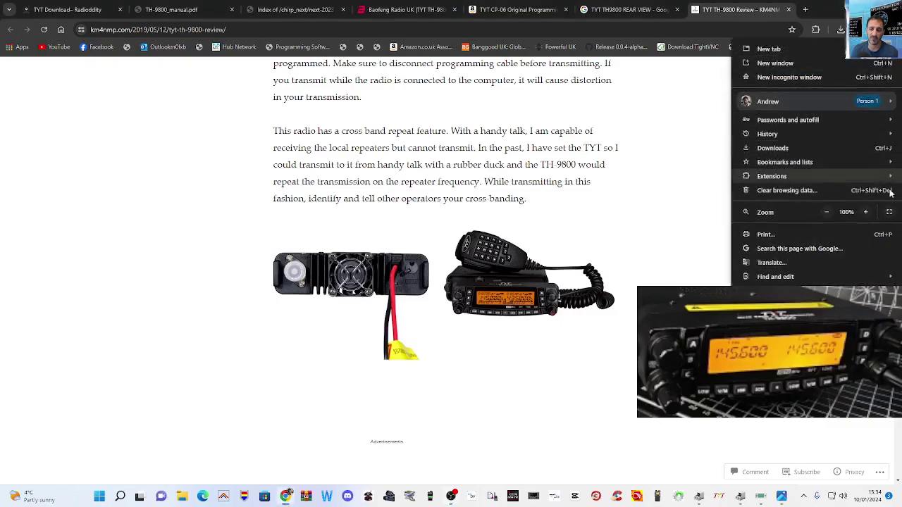
{"action": "left_click", "coordinate": [865, 212]}
{"action": "left_click", "coordinate": [865, 212]}
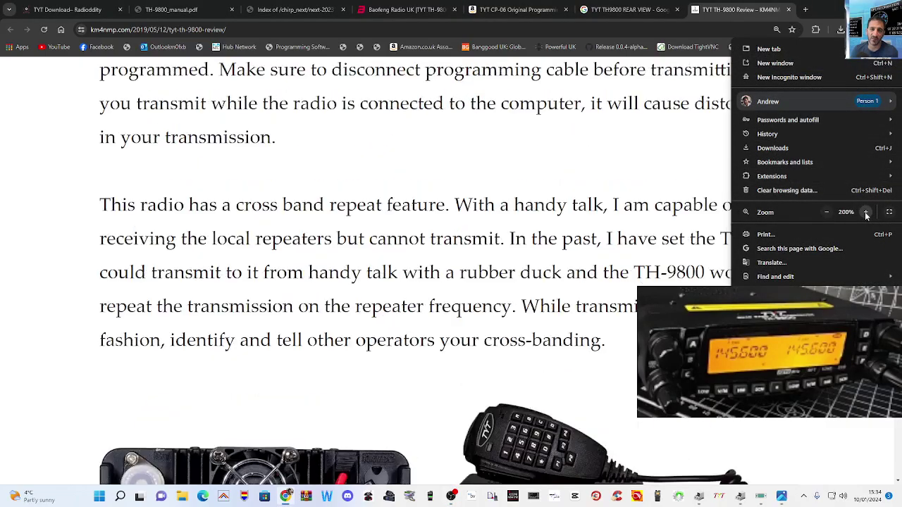
{"action": "scroll", "coordinate": [680, 181], "scroll_direction": "up", "scroll_amount": 3}
{"action": "scroll", "coordinate": [593, 172], "scroll_direction": "down", "scroll_amount": 2}
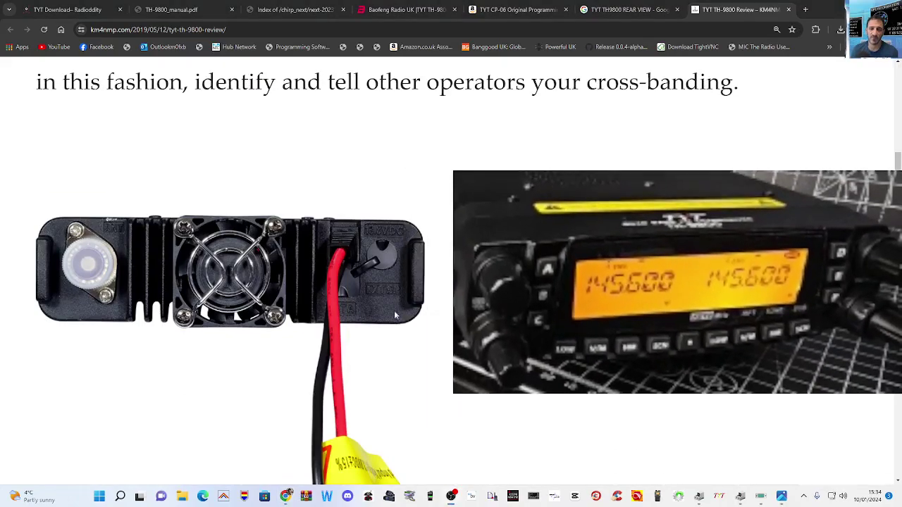
{"action": "mouse_move", "coordinate": [340, 275]}
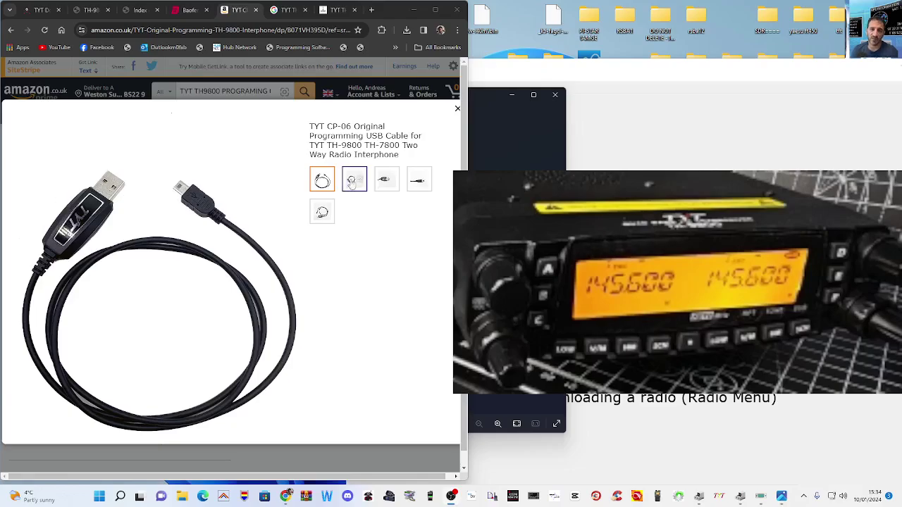
Examine the close-up photos of the TYT CP-06 programming cable's connectors and switch back to CHIRP.
{"action": "left_click", "coordinate": [385, 182]}
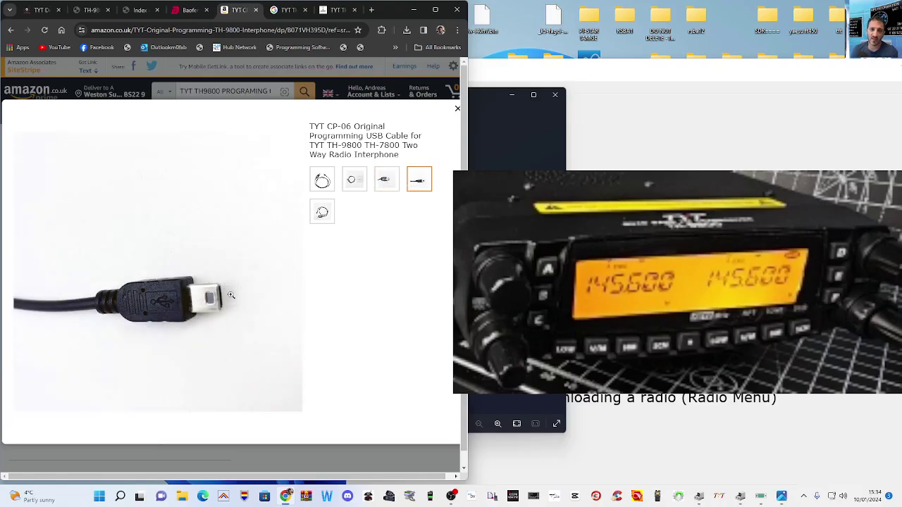
{"action": "left_click", "coordinate": [605, 70]}
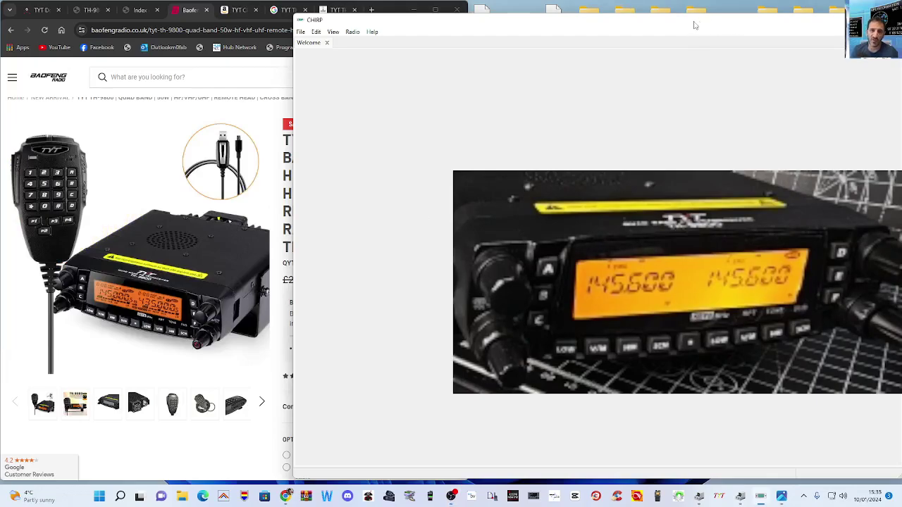
Reposition the CHIRP window slightly and start a Download from radio.
{"action": "left_click_drag", "start_coordinate": [694, 26], "coordinate": [661, 26]}
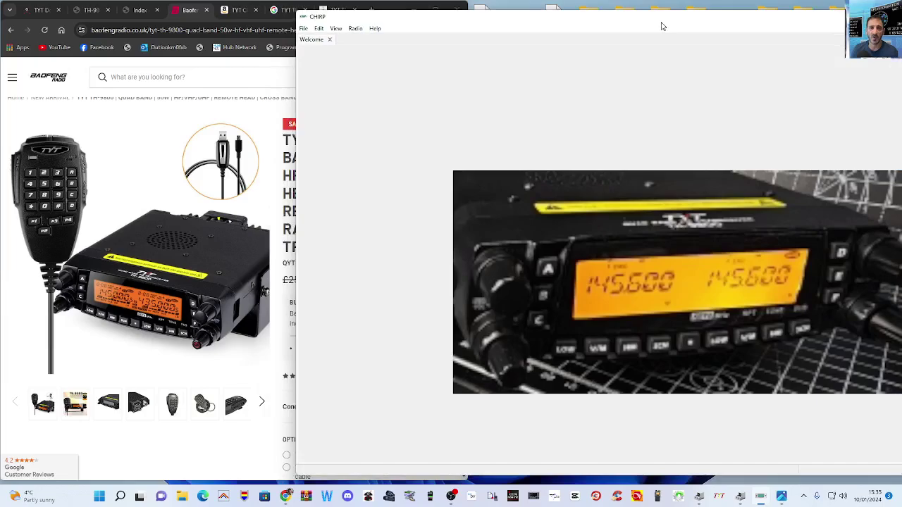
{"action": "left_click", "coordinate": [355, 28]}
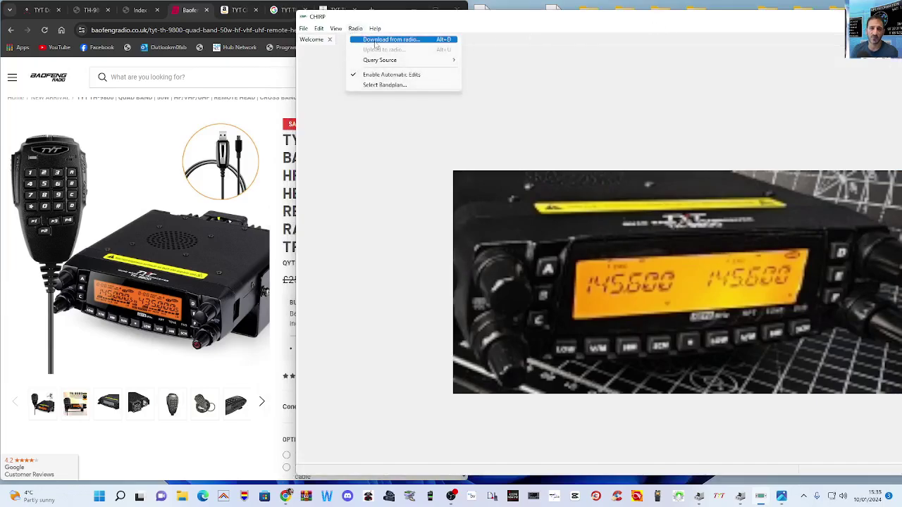
{"action": "left_click", "coordinate": [376, 42]}
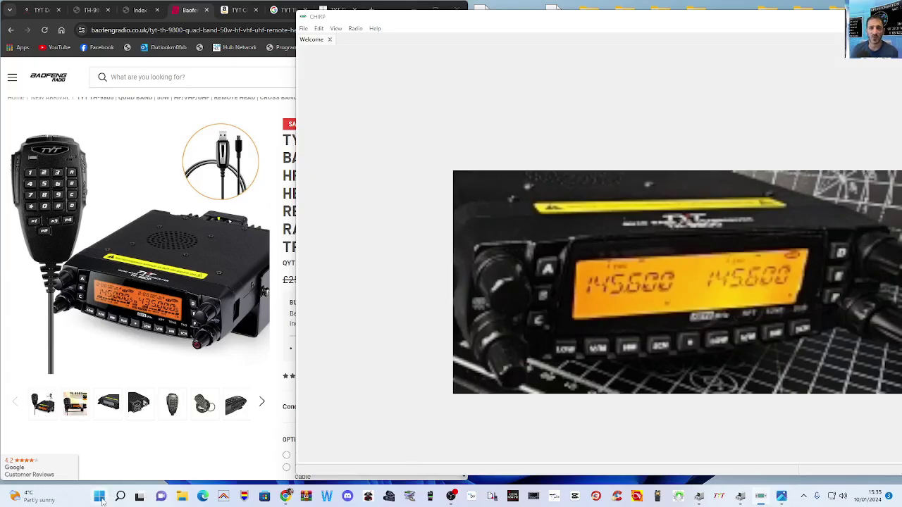
Examine the Ports (COM & LPT) devices in Device Manager to identify the programming cable's COM port, and minimise it.
{"action": "right_click", "coordinate": [99, 497]}
{"action": "left_click", "coordinate": [90, 290]}
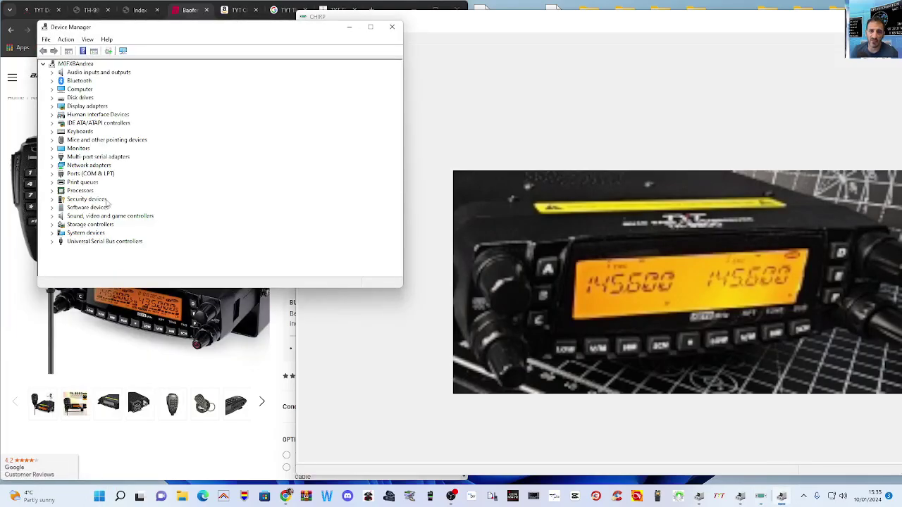
{"action": "double_click", "coordinate": [99, 175]}
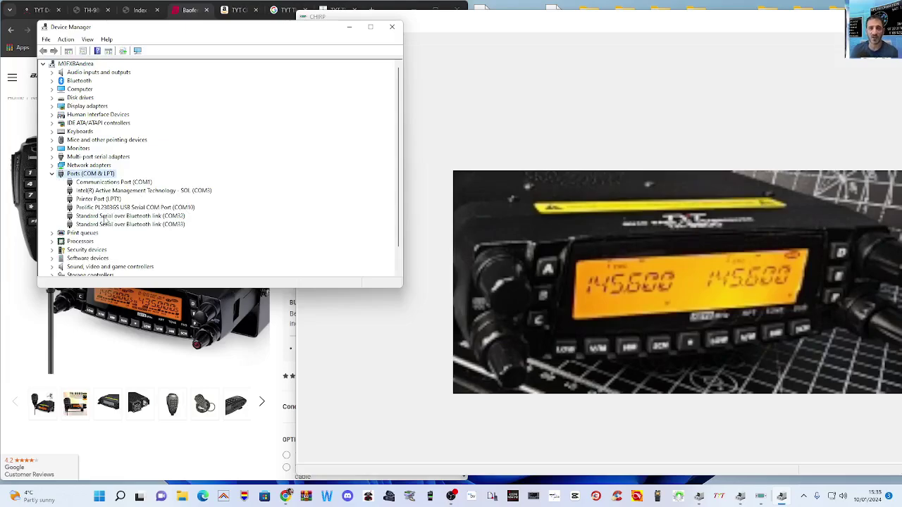
{"action": "left_click", "coordinate": [348, 26]}
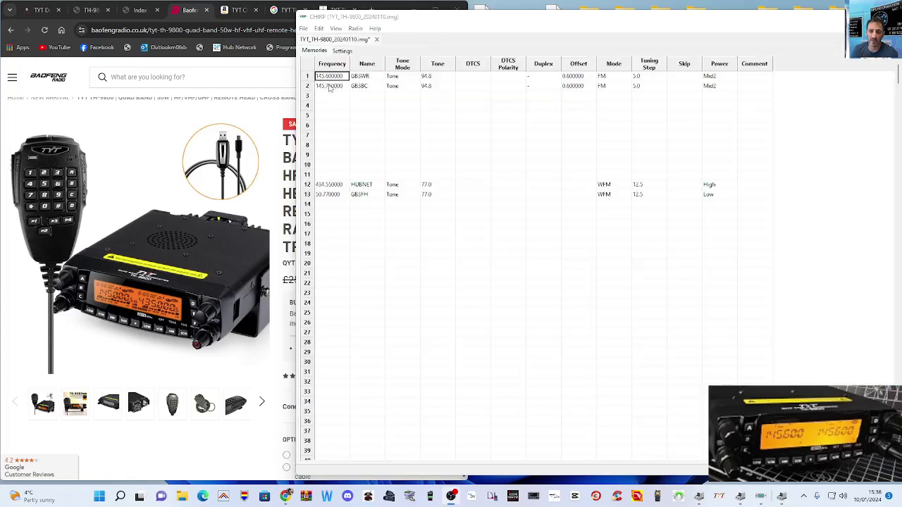
Widen the CHIRP window and add memory 3 with frequency 434.550 and the name HUBNET.
{"action": "left_click_drag", "start_coordinate": [296, 135], "coordinate": [248, 138]}
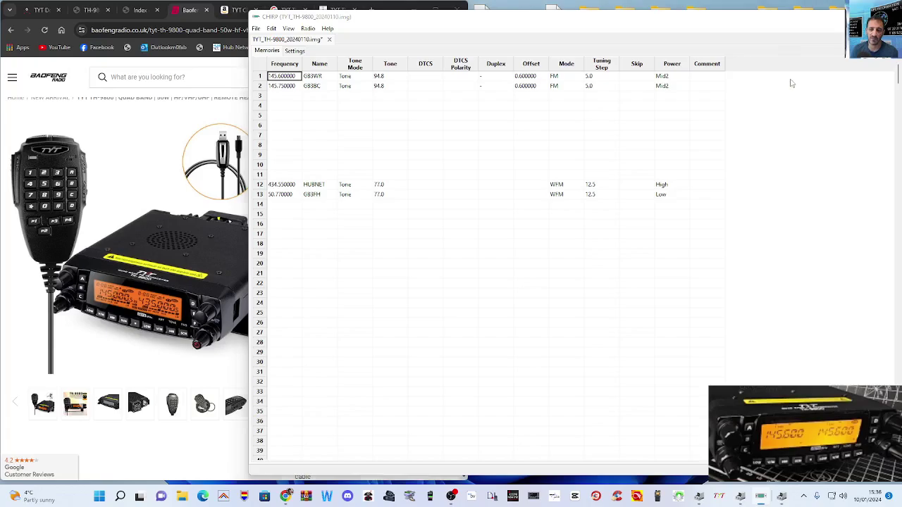
{"action": "left_click", "coordinate": [278, 97]}
{"action": "left_click", "coordinate": [280, 97]}
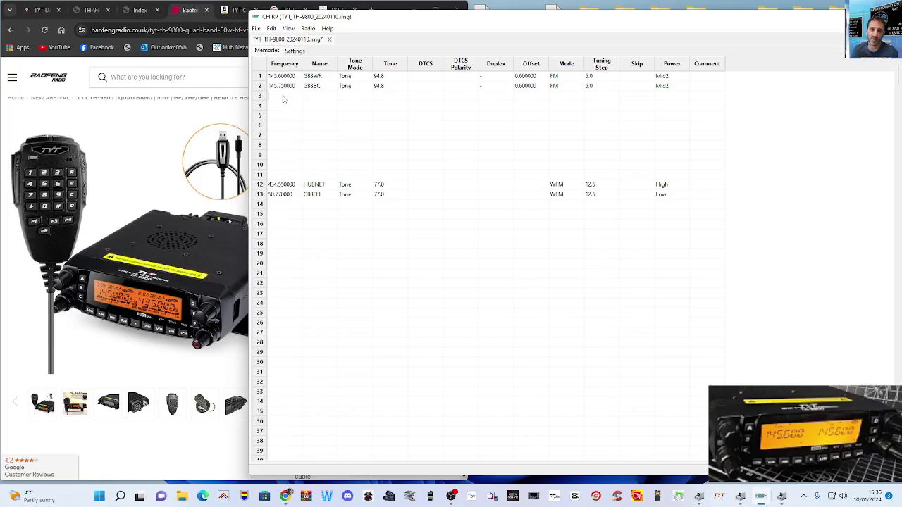
{"action": "left_click", "coordinate": [284, 100]}
{"action": "type", "text": "434.550"}
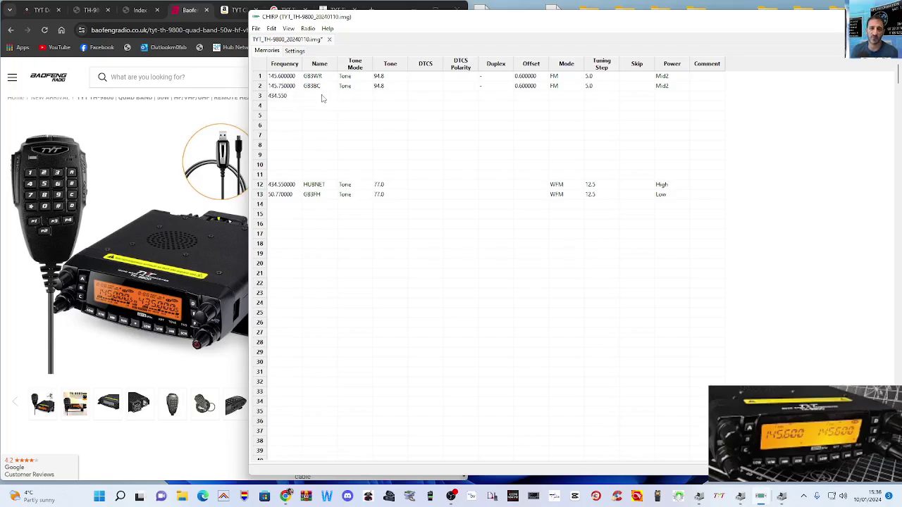
{"action": "key", "text": "Tab"}
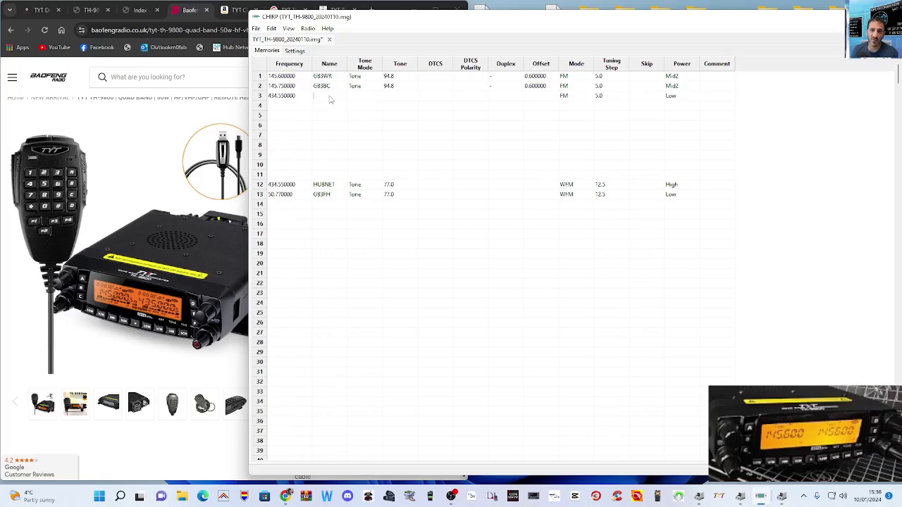
{"action": "type", "text": "HUBNET"}
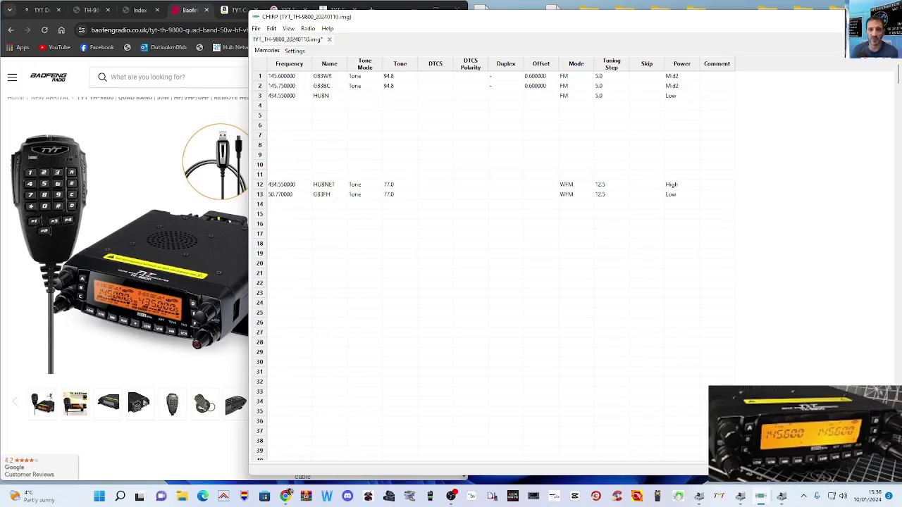
{"action": "left_click", "coordinate": [360, 99]}
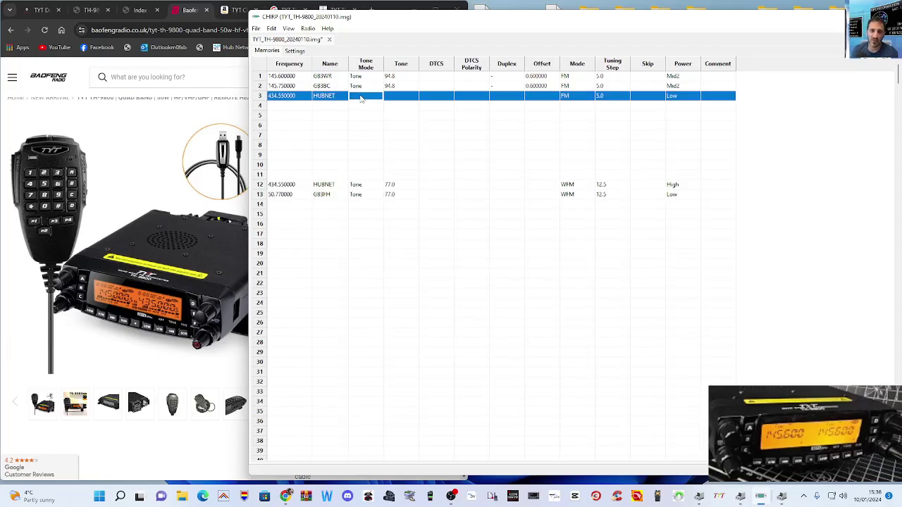
Open the saved Retevis_RA89_20231229 image from the RA89 folder on the Desktop.
{"action": "left_click", "coordinate": [256, 29]}
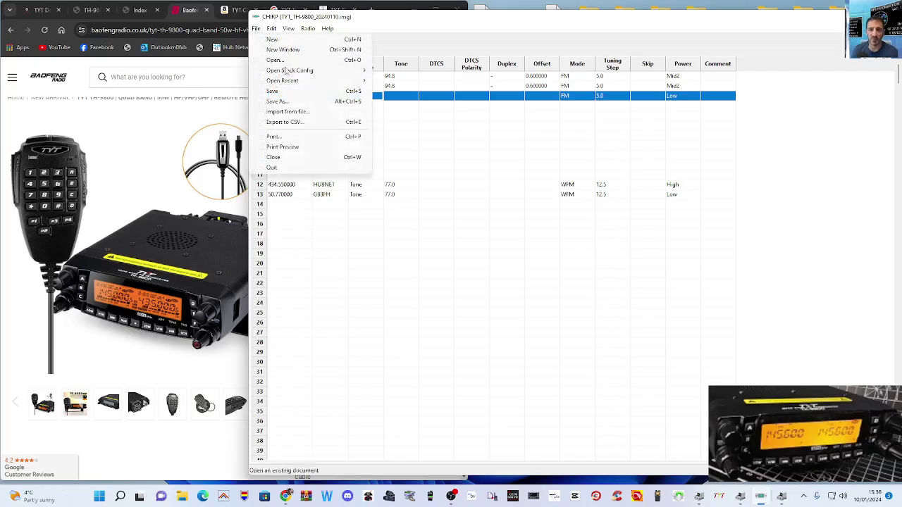
{"action": "left_click", "coordinate": [301, 68]}
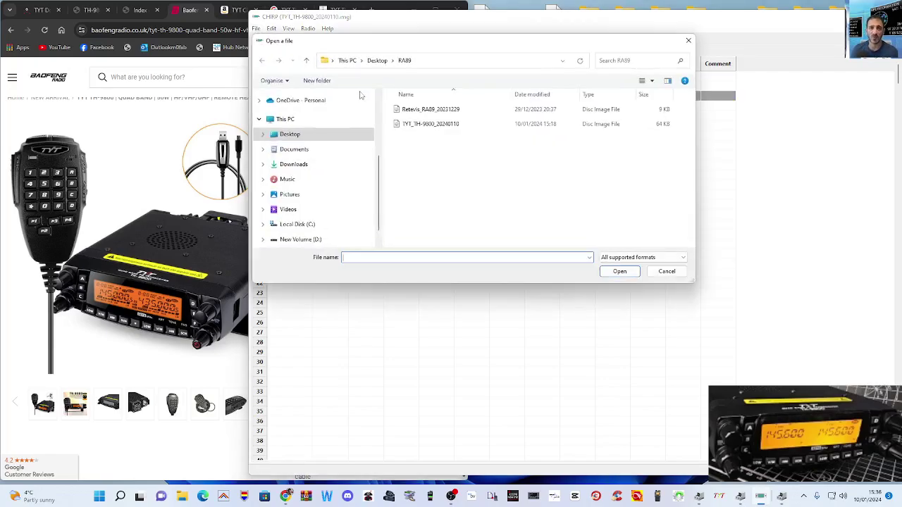
{"action": "double_click", "coordinate": [434, 111]}
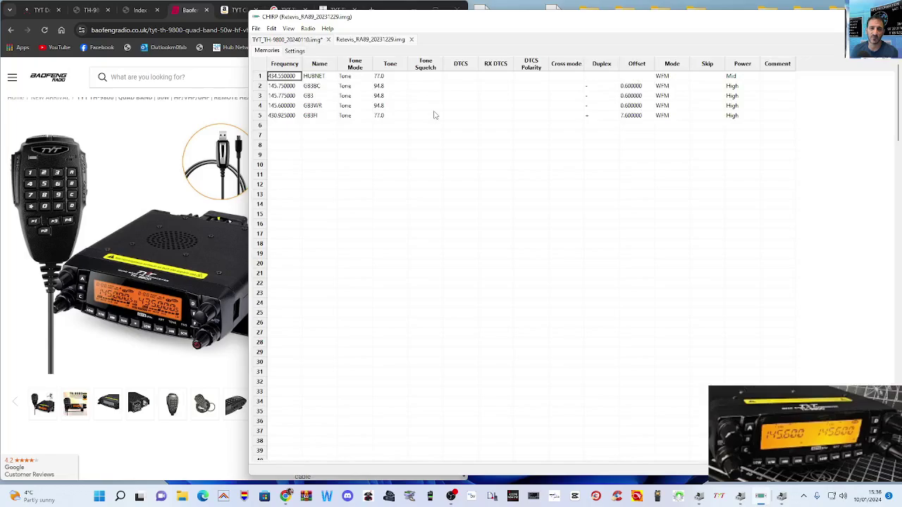
{"action": "left_click", "coordinate": [474, 186]}
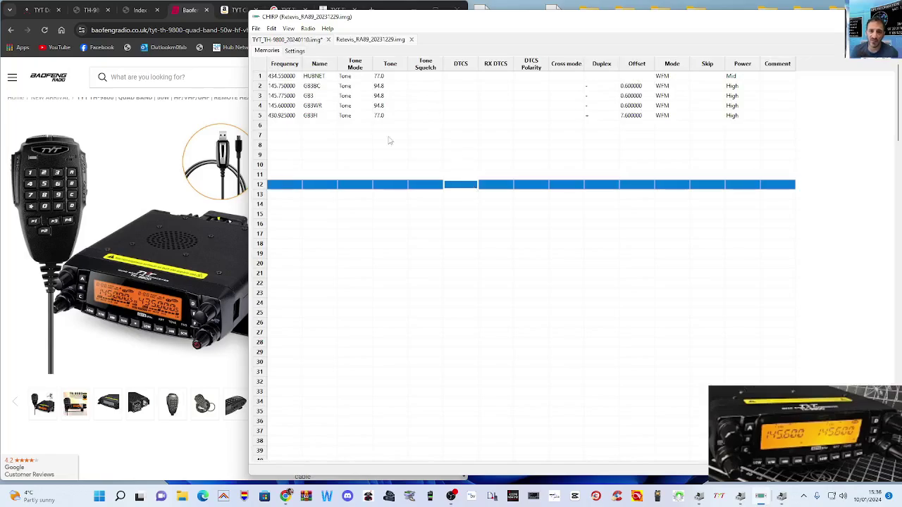
Try to upload the Retevis RA89 image to the radio over COM10, accepting its prompts, and cancel the communication dialog.
{"action": "left_click", "coordinate": [307, 31]}
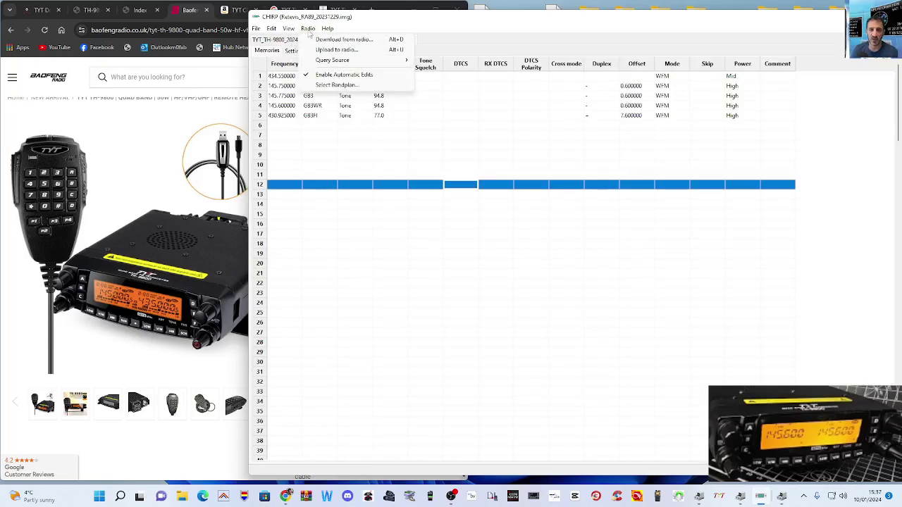
{"action": "left_click", "coordinate": [337, 50]}
{"action": "left_click", "coordinate": [507, 290]}
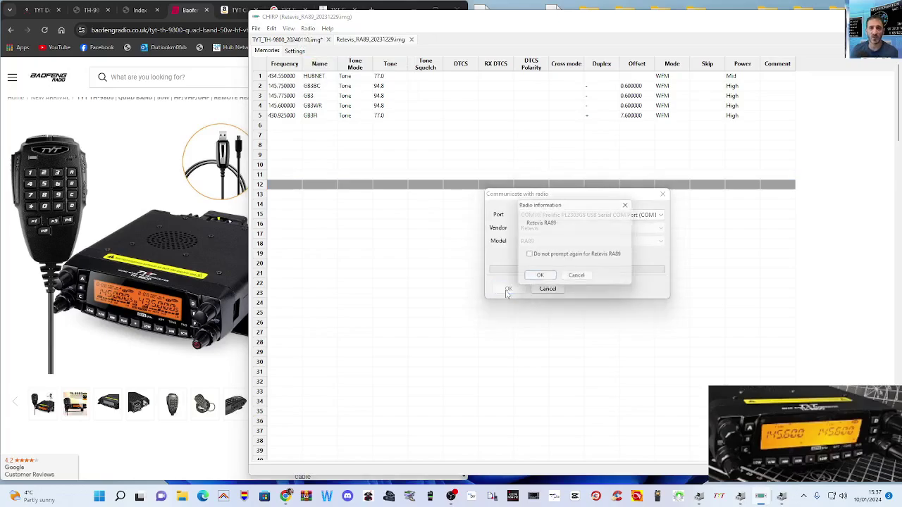
{"action": "left_click", "coordinate": [540, 274]}
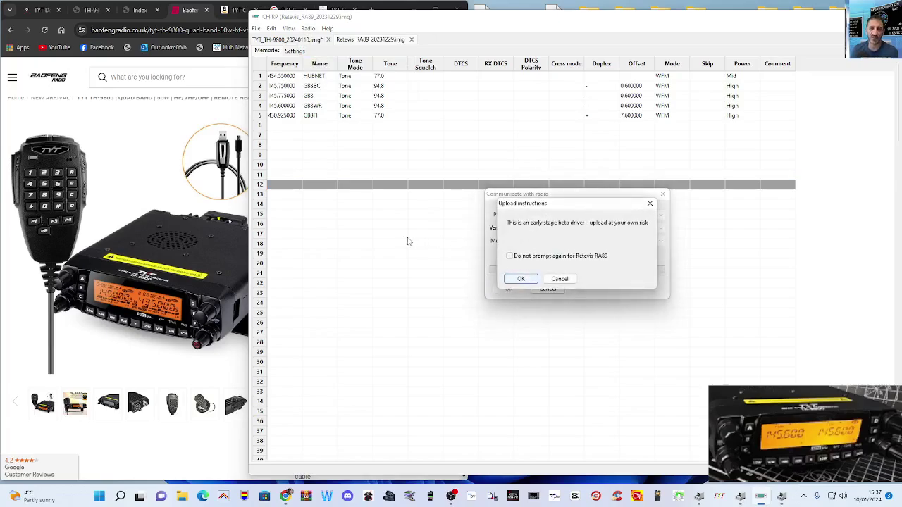
{"action": "left_click", "coordinate": [512, 281]}
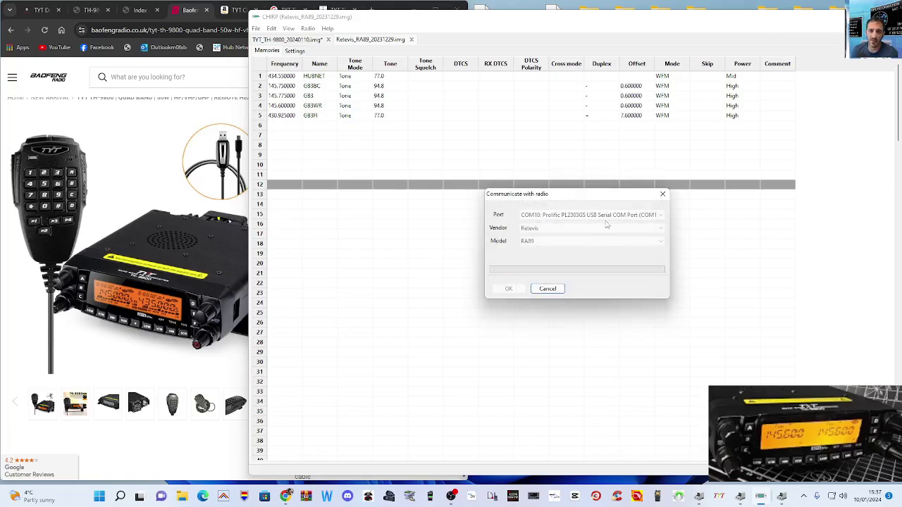
{"action": "left_click", "coordinate": [634, 248]}
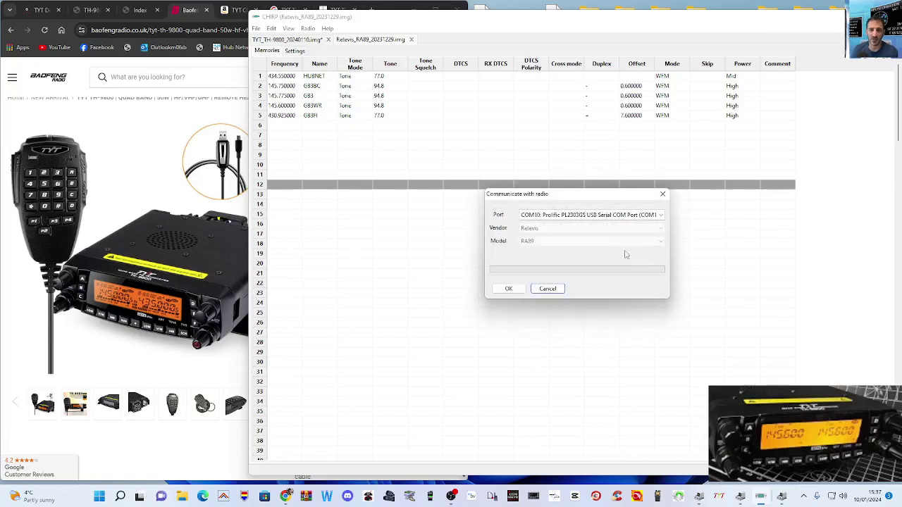
{"action": "left_click", "coordinate": [545, 289]}
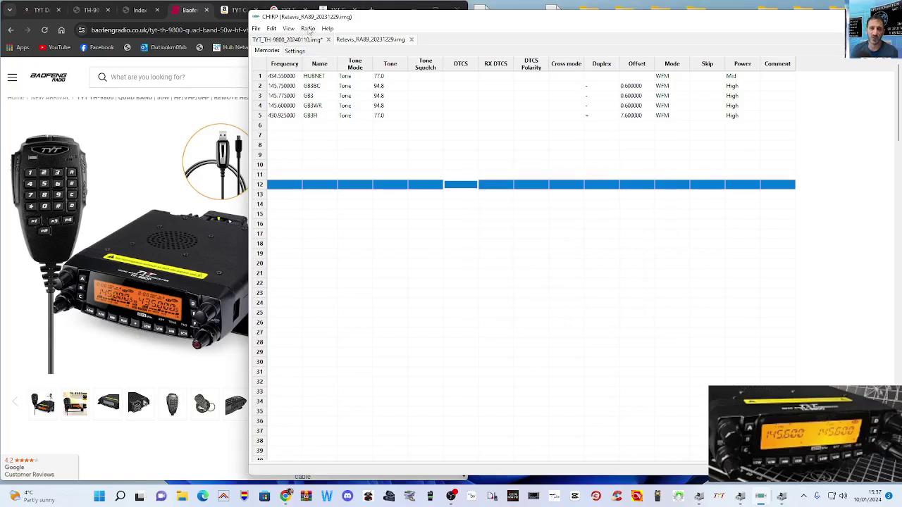
{"action": "left_click", "coordinate": [308, 28]}
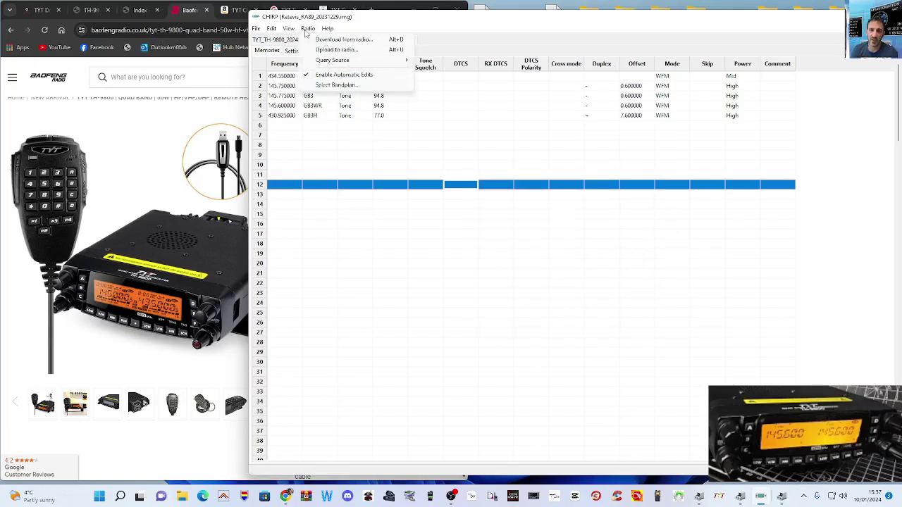
{"action": "left_click", "coordinate": [307, 29]}
{"action": "left_click", "coordinate": [306, 30]}
{"action": "mouse_move", "coordinate": [328, 28]}
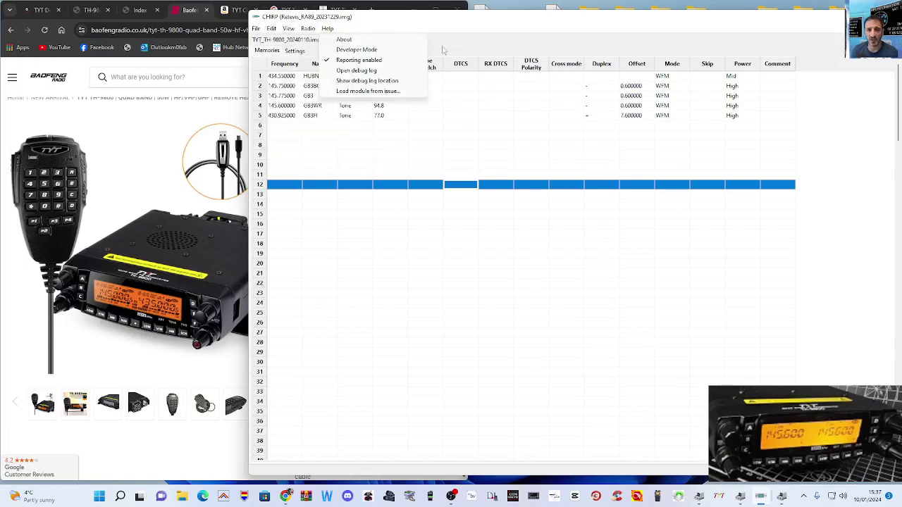
{"action": "left_click", "coordinate": [390, 73]}
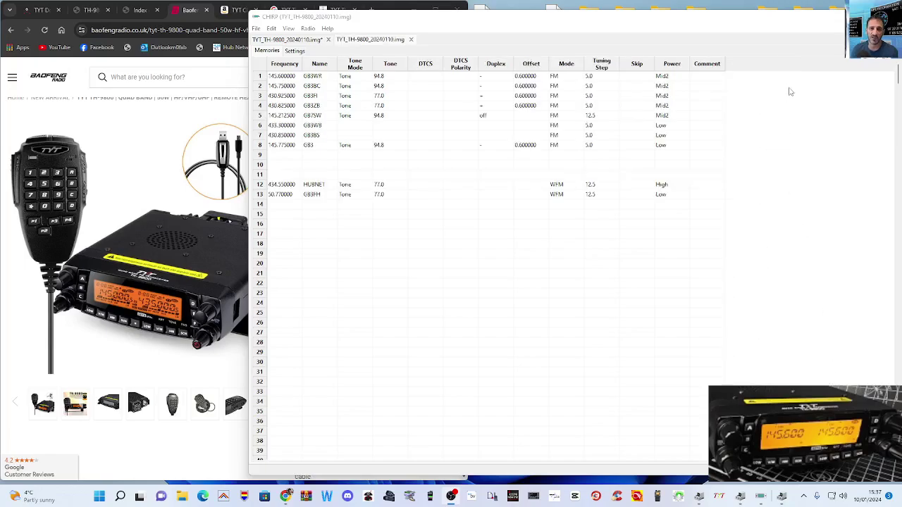
Upload the TYT_TH-9800_20240110 image's memories to the TYT TH-9800 over the Prolific port COM10.
{"action": "left_click", "coordinate": [790, 91]}
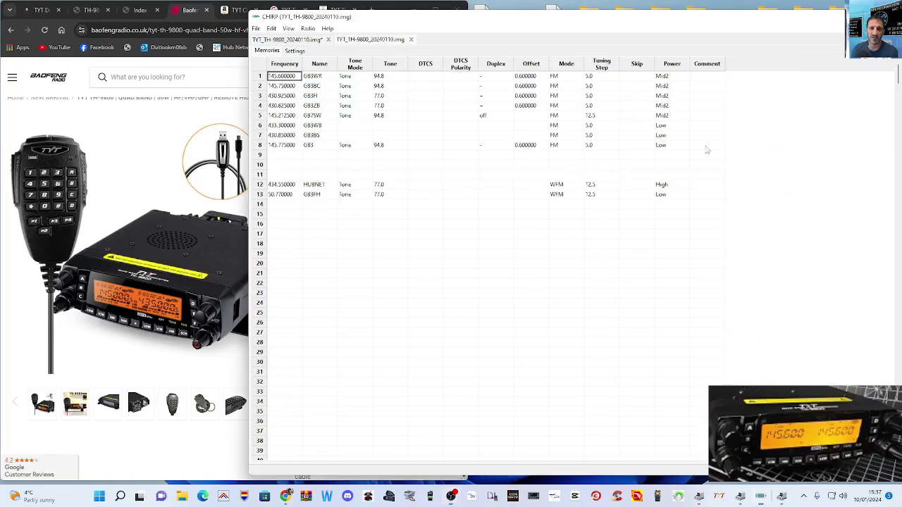
{"action": "left_click", "coordinate": [312, 30]}
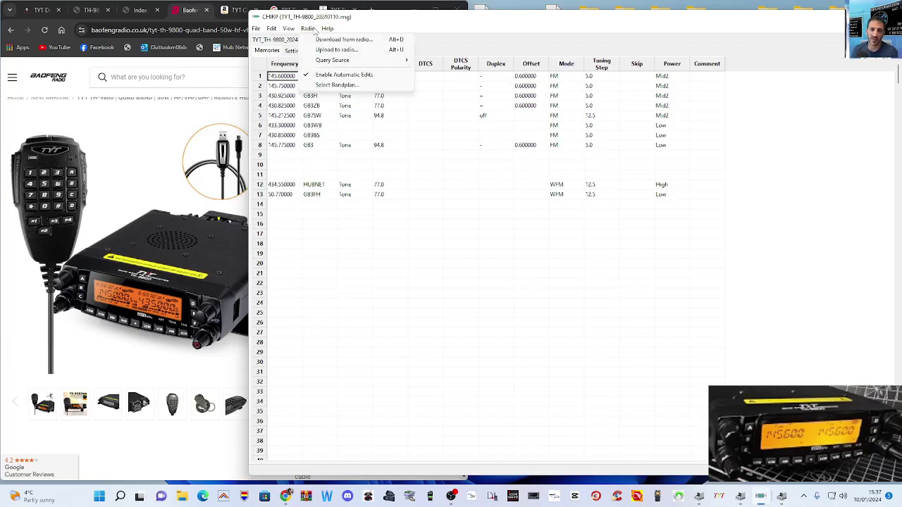
{"action": "left_click", "coordinate": [320, 50]}
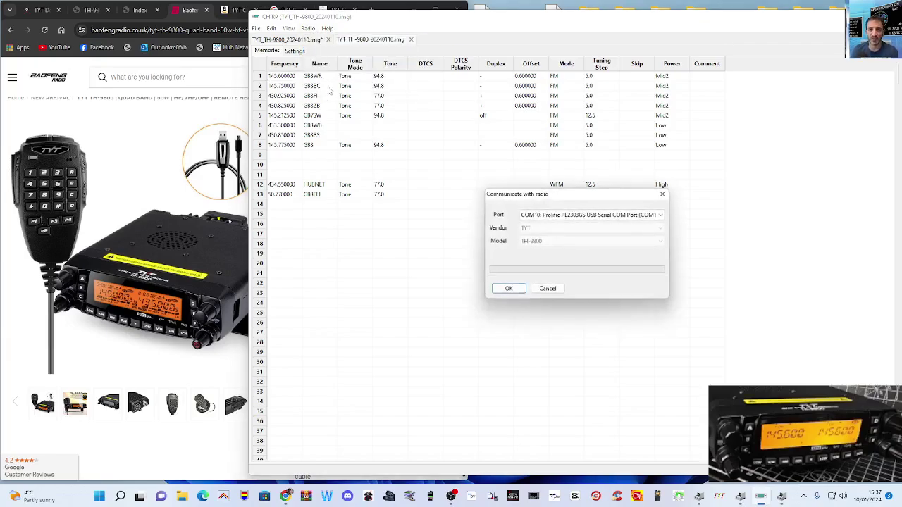
{"action": "left_click", "coordinate": [513, 292]}
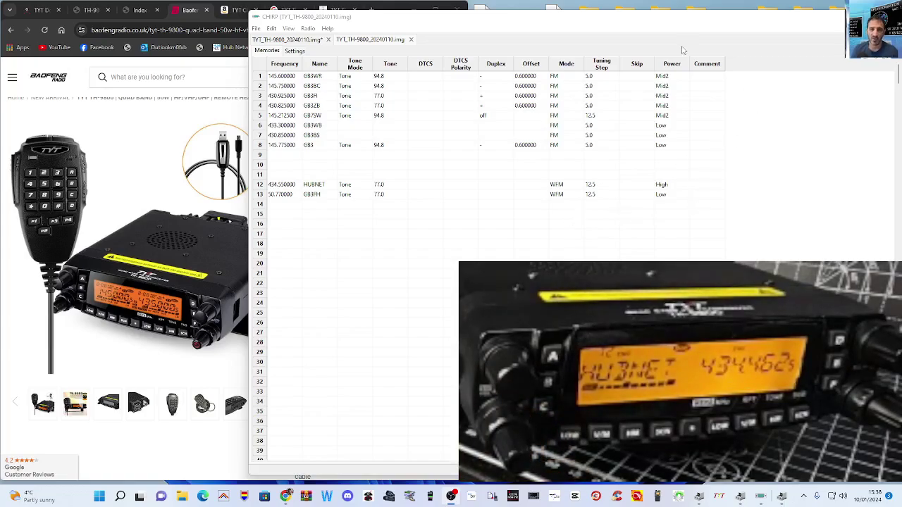
{"action": "left_click", "coordinate": [793, 83]}
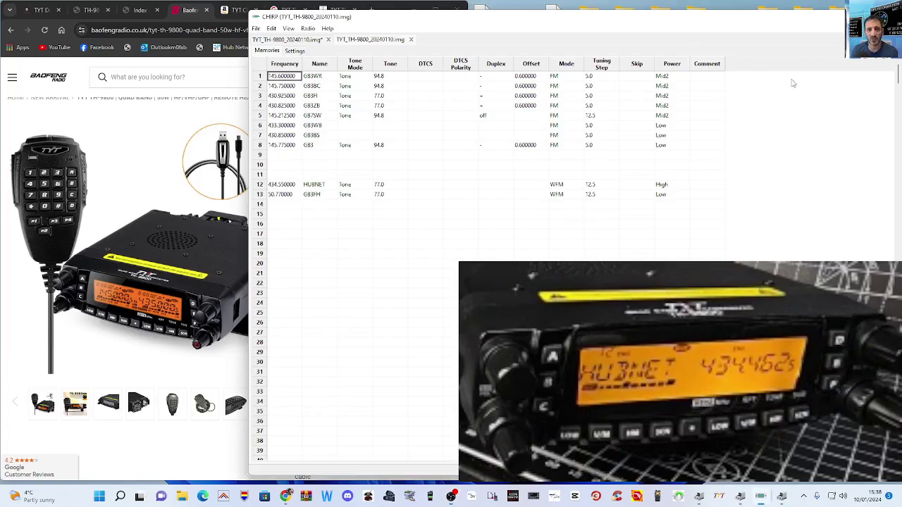
Add memory 9 with the frequency 145.500.
{"action": "left_click", "coordinate": [288, 158]}
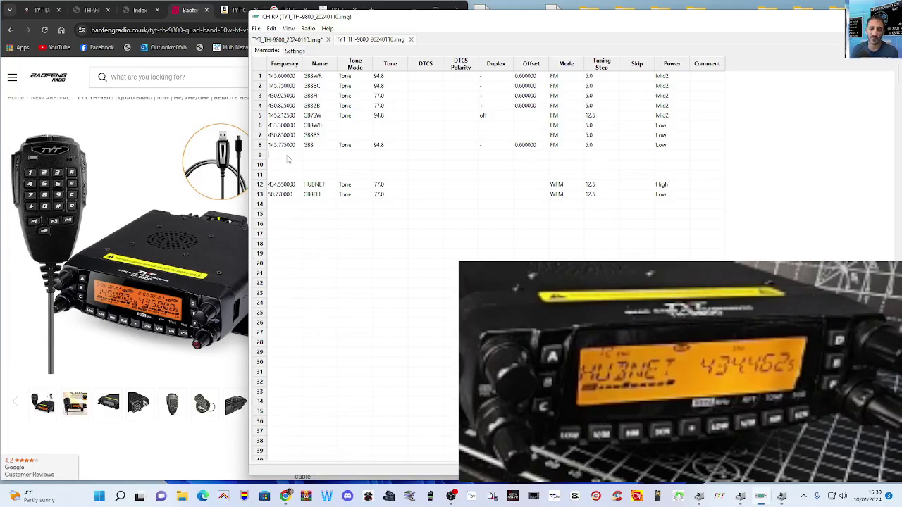
{"action": "type", "text": "14"}
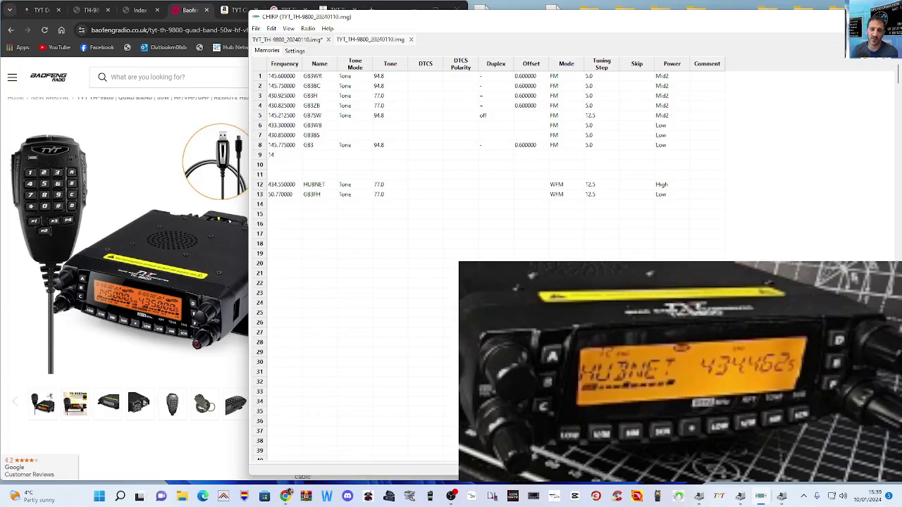
{"action": "type", "text": "5.500"}
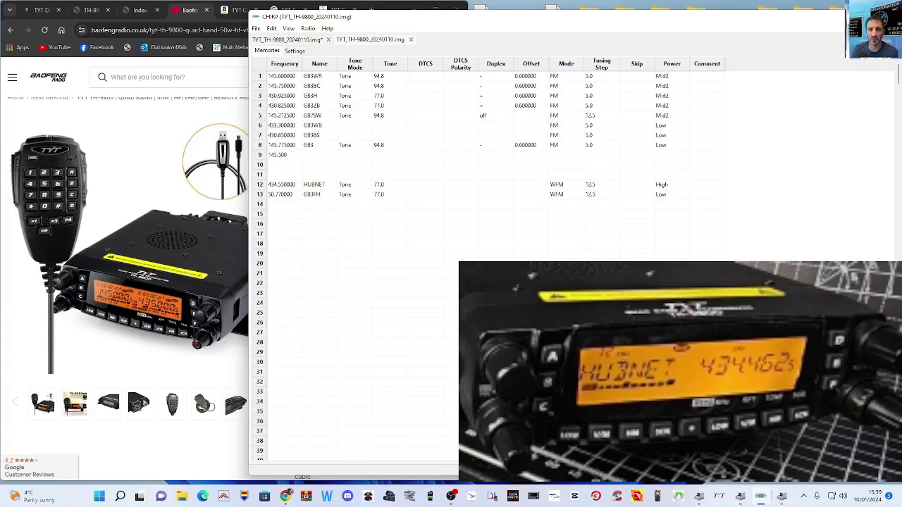
{"action": "key", "text": "Return"}
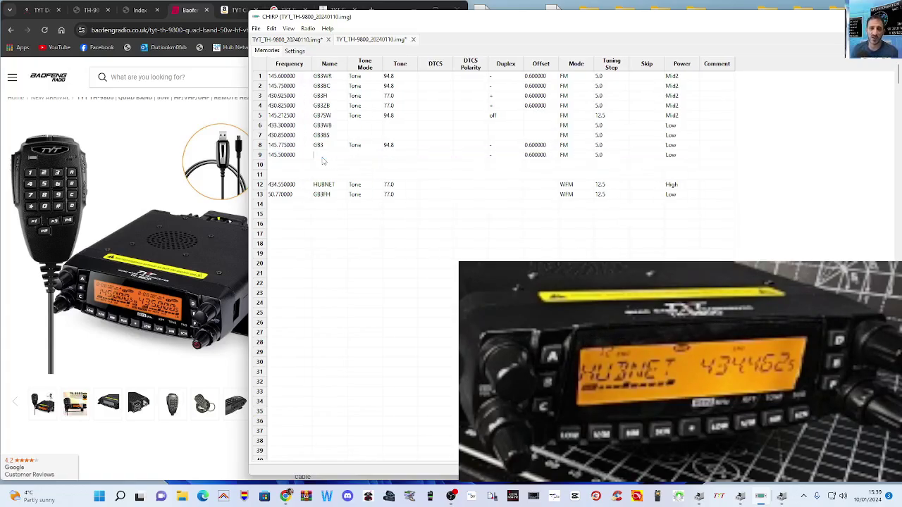
Try to name memory 9 "145.500".
{"action": "type", "text": "145"}
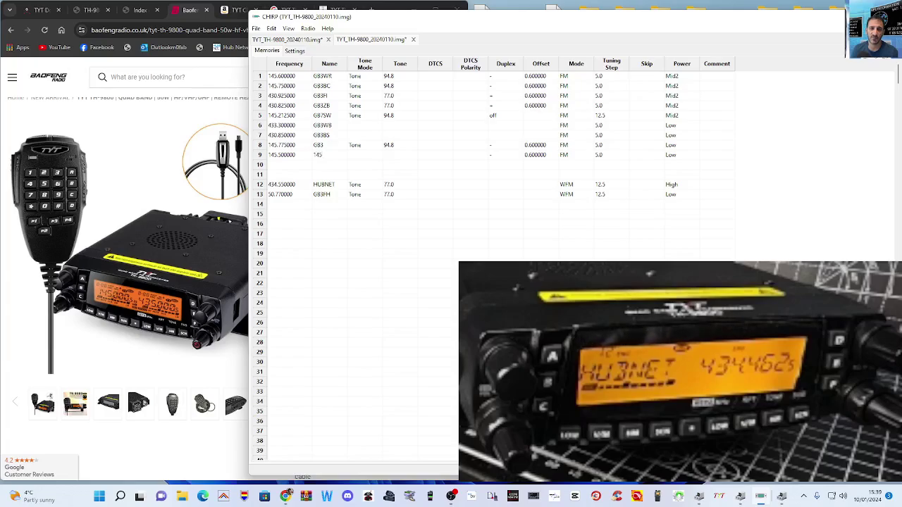
{"action": "type", "text": ".50"}
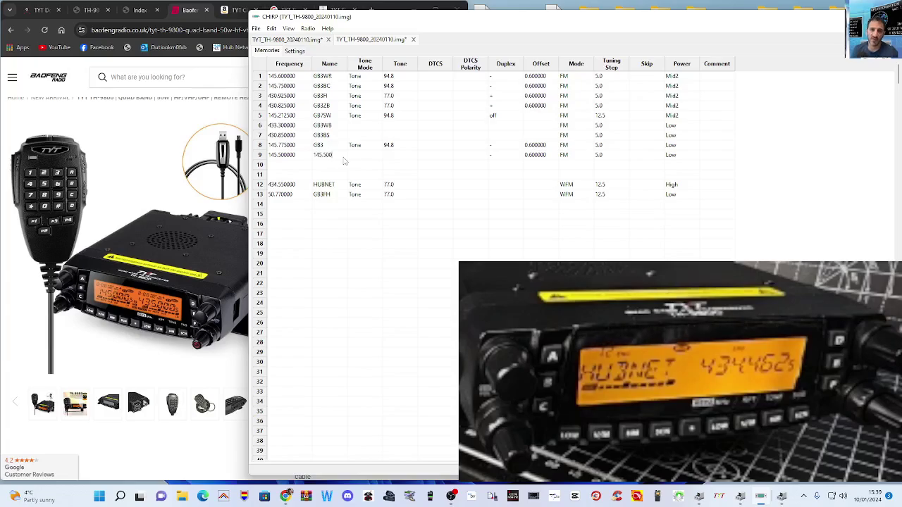
{"action": "key", "text": "Return"}
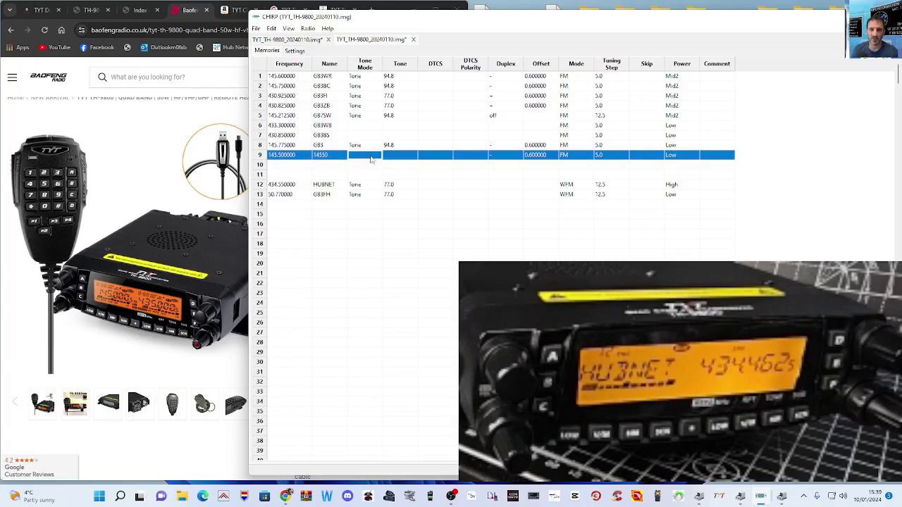
{"action": "left_click", "coordinate": [334, 157]}
{"action": "double_click", "coordinate": [334, 158]}
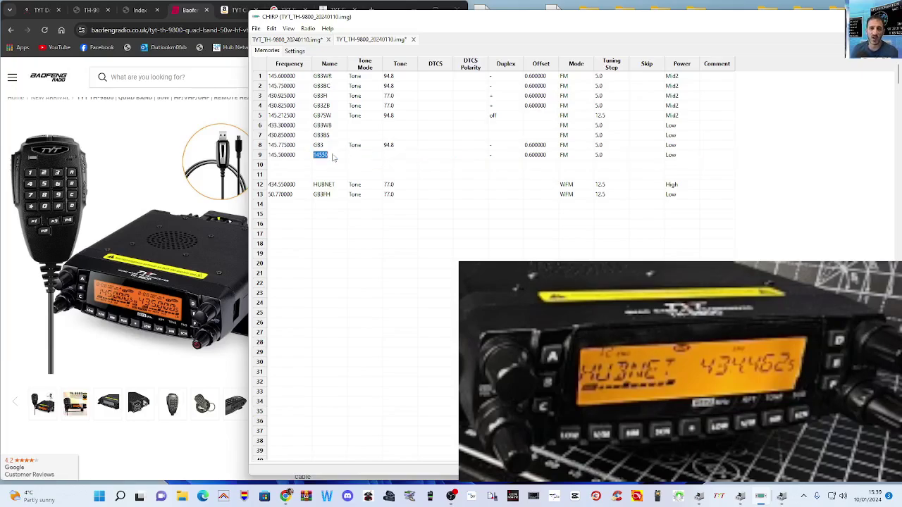
{"action": "type", "text": "145"}
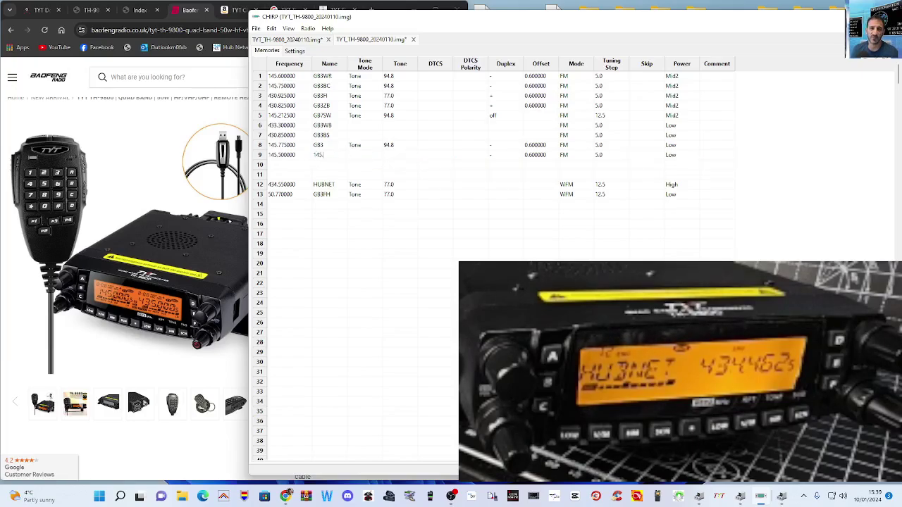
{"action": "type", "text": ".500"}
{"action": "key", "text": "Return"}
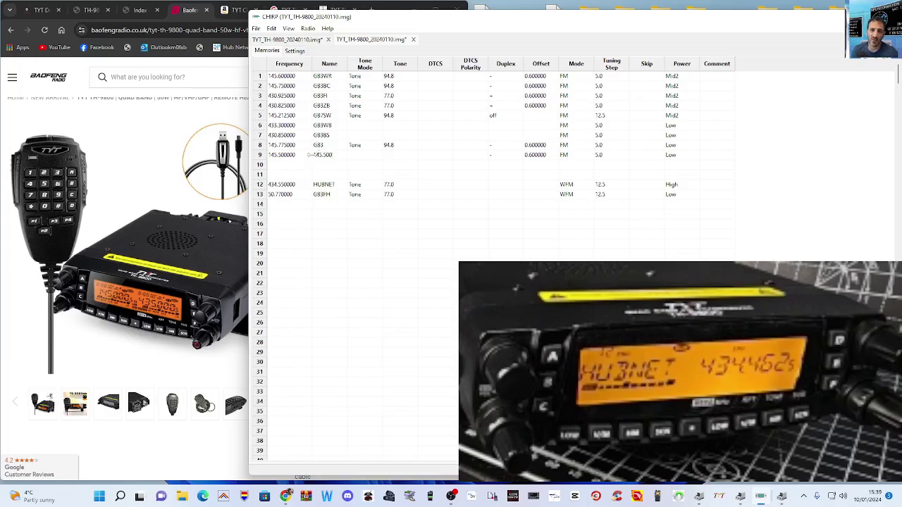
Name memory 9 "S20" and set its duplex to off.
{"action": "double_click", "coordinate": [331, 155]}
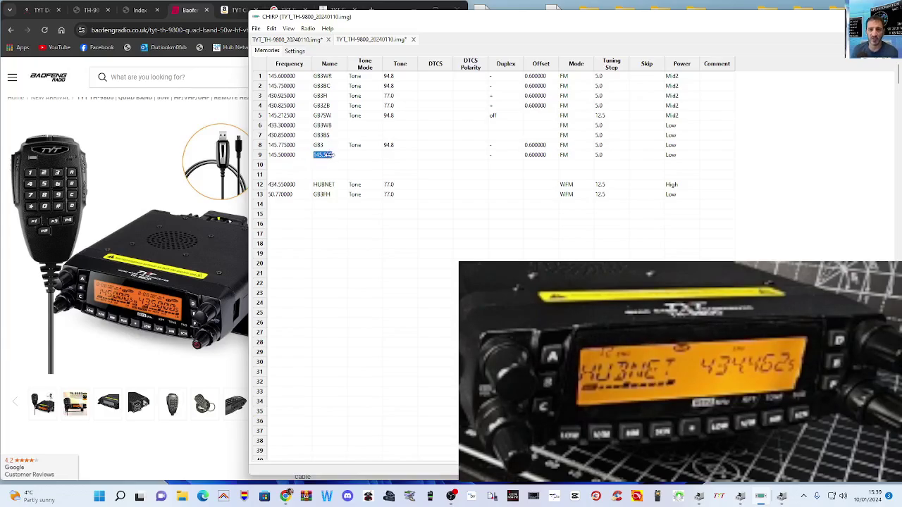
{"action": "type", "text": "S20"}
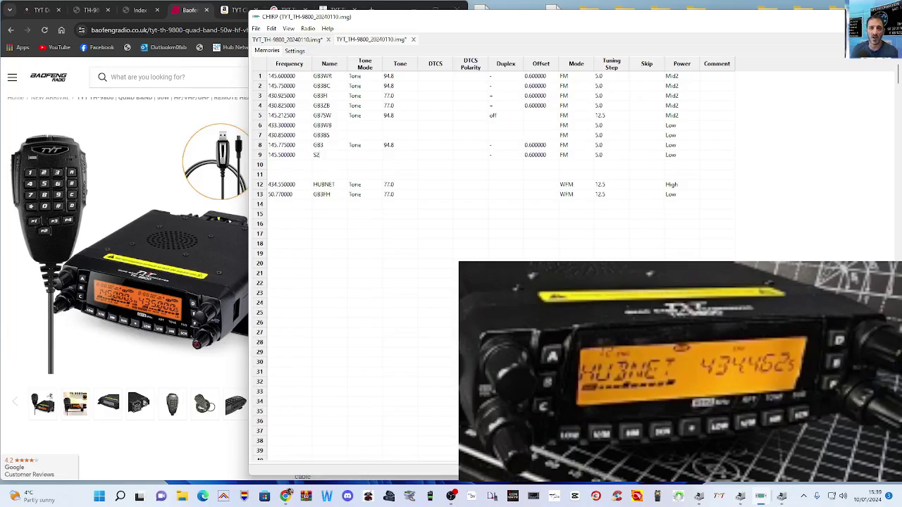
{"action": "left_click", "coordinate": [361, 156]}
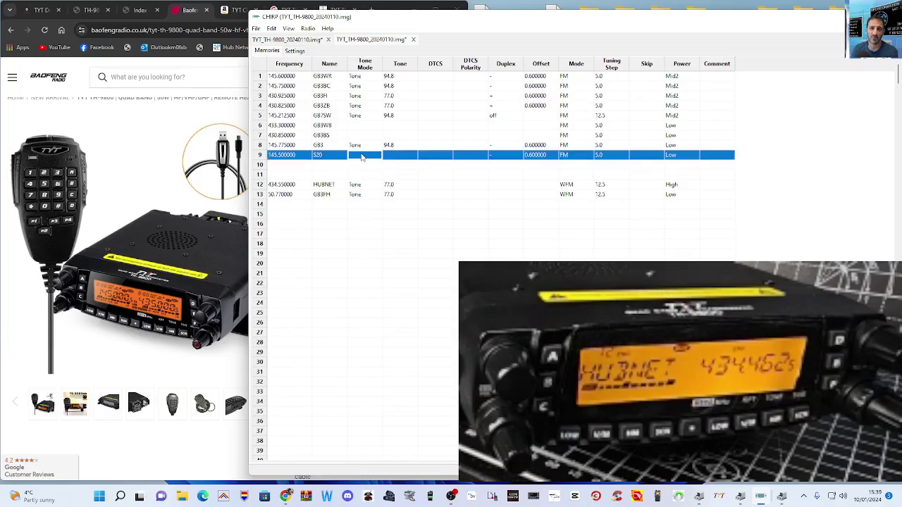
{"action": "double_click", "coordinate": [291, 156]}
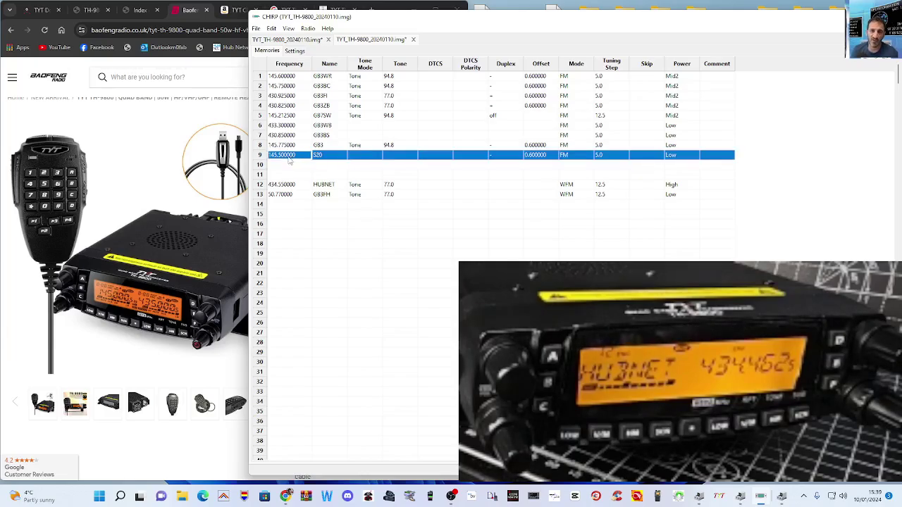
{"action": "double_click", "coordinate": [505, 158]}
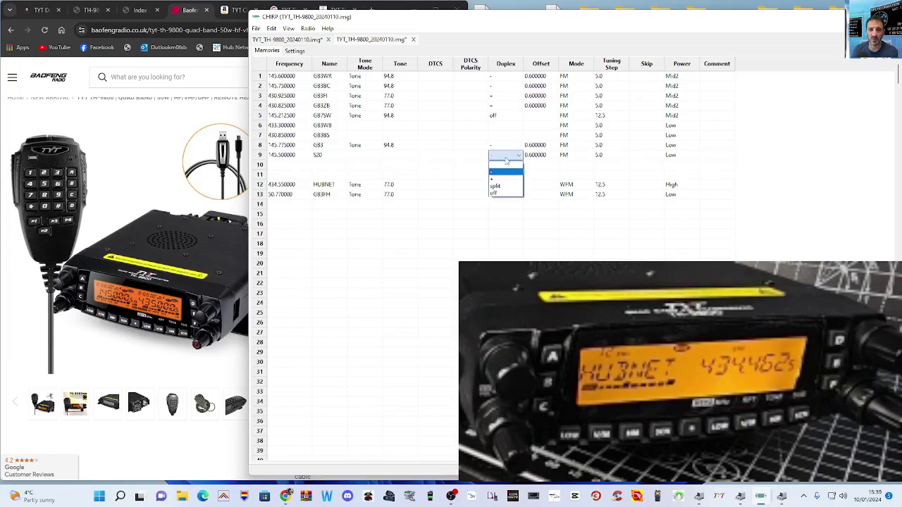
{"action": "left_click", "coordinate": [506, 194]}
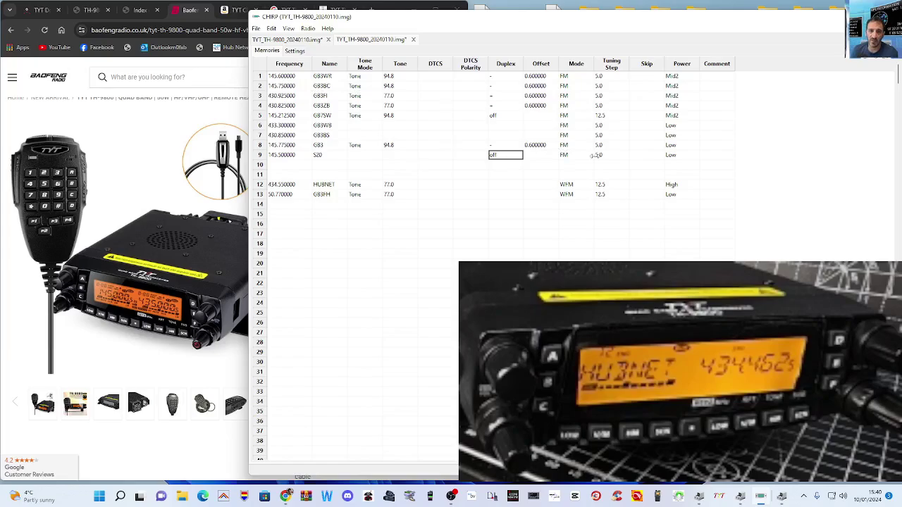
Add memory 10 with the frequency 145.600 and the name GB3WR.
{"action": "left_click", "coordinate": [285, 169]}
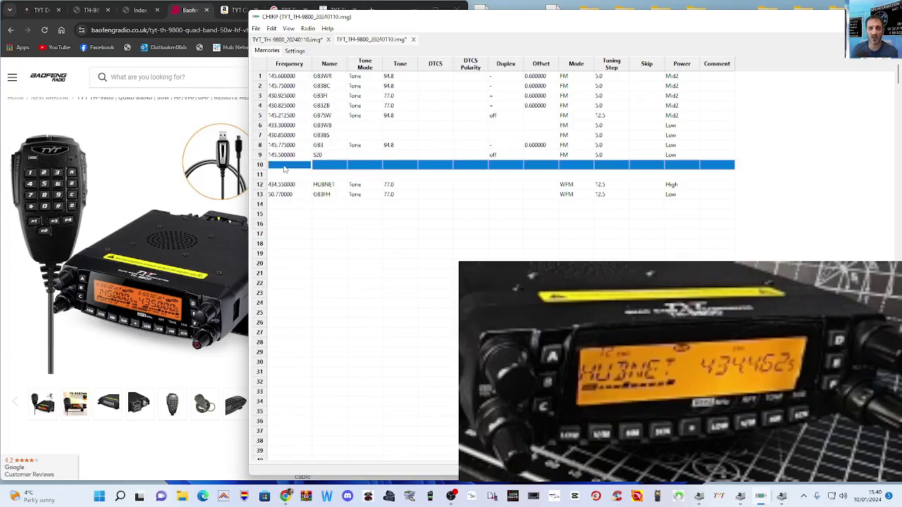
{"action": "left_click", "coordinate": [284, 167]}
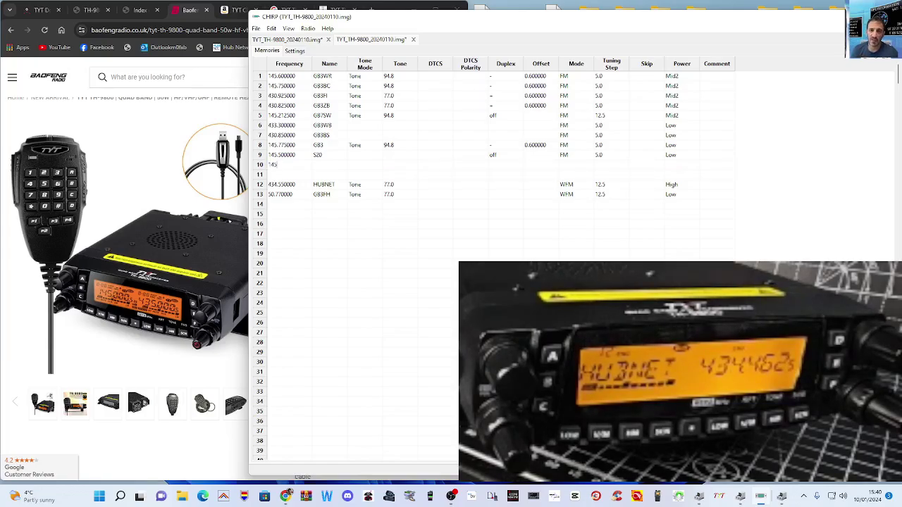
{"action": "type", "text": "145.600"}
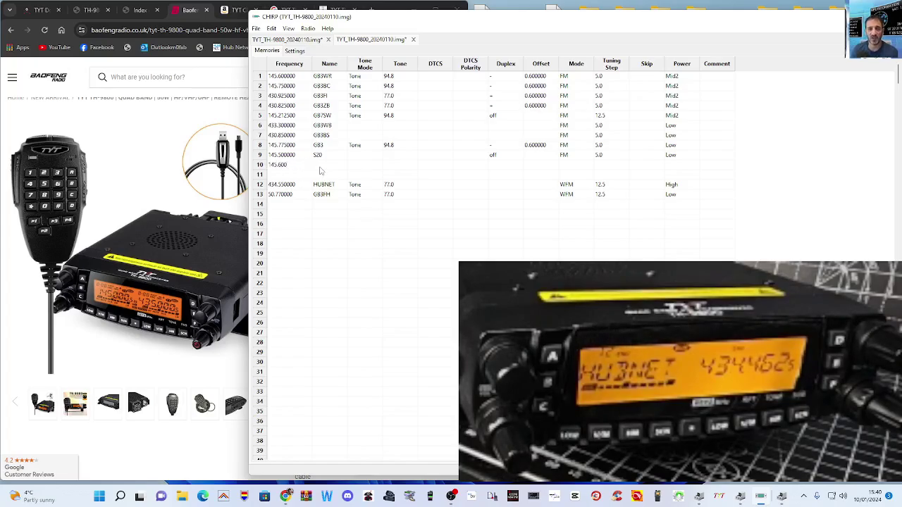
{"action": "key", "text": "Tab"}
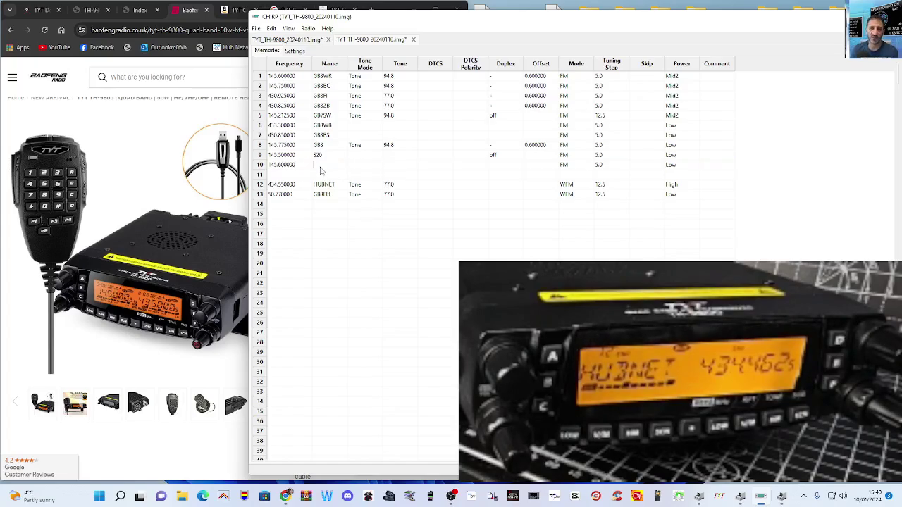
{"action": "type", "text": "G"}
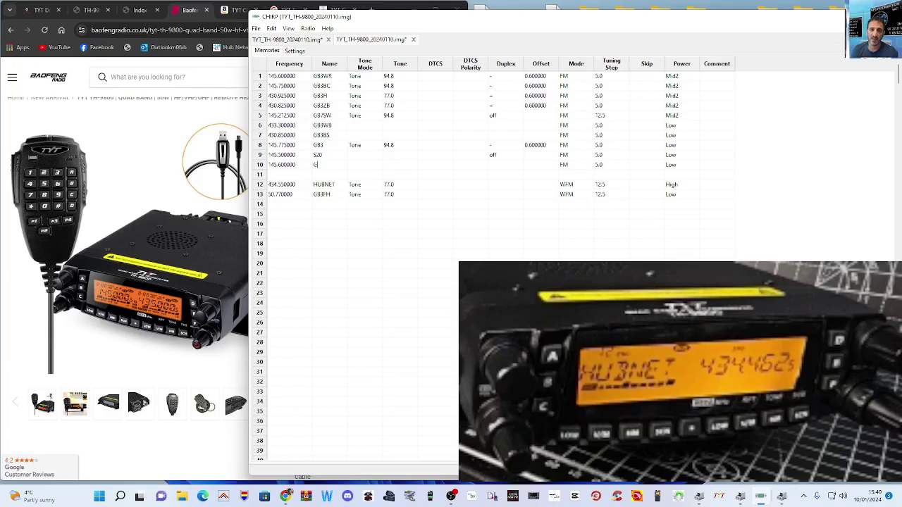
{"action": "type", "text": "B3WR"}
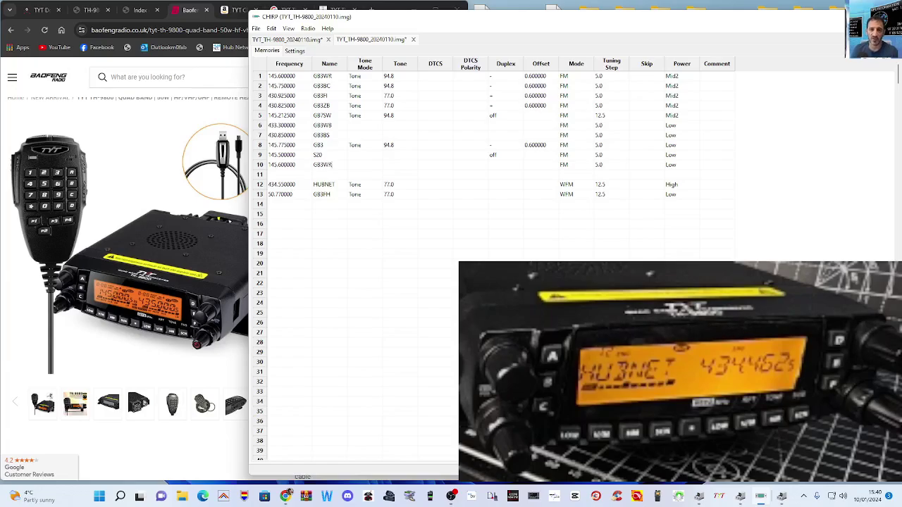
{"action": "left_click", "coordinate": [367, 169]}
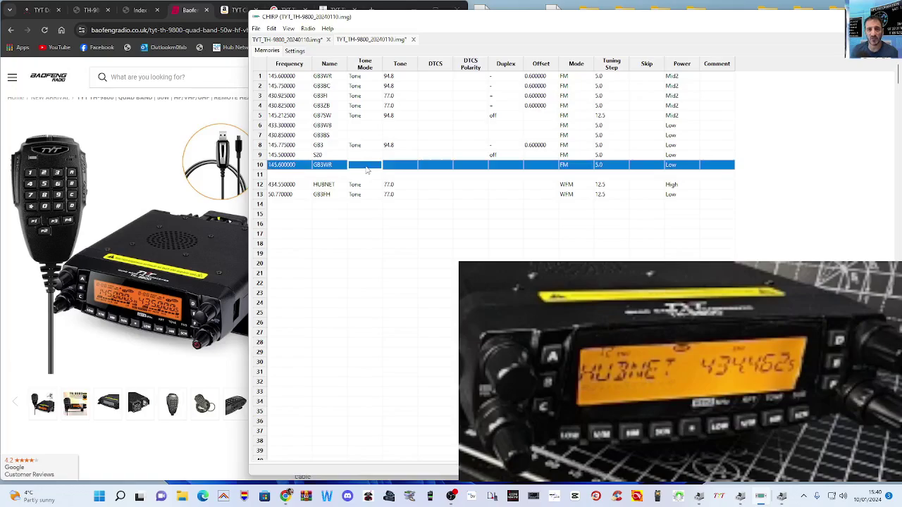
Give memory 10 the tone mode Tone at 94.8 and set its duplex to minus (-).
{"action": "left_click", "coordinate": [366, 169]}
{"action": "left_click", "coordinate": [362, 182]}
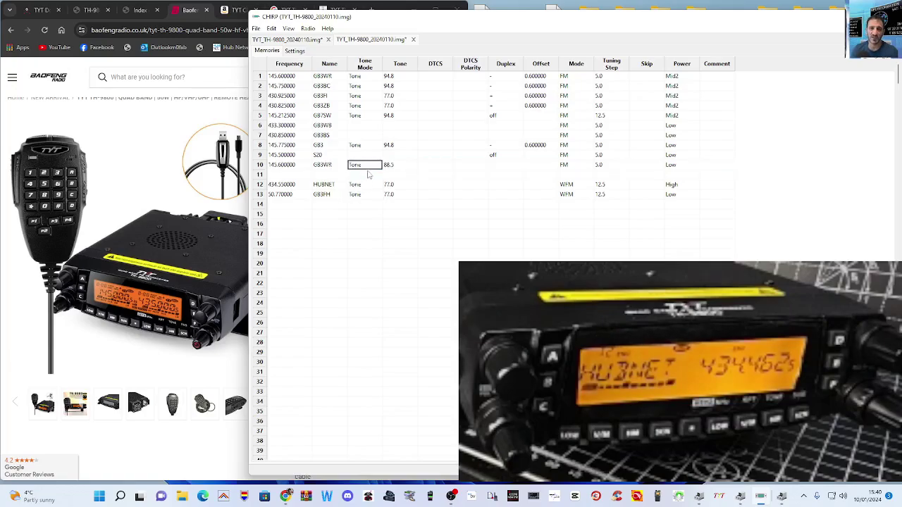
{"action": "left_click", "coordinate": [403, 169]}
{"action": "left_click", "coordinate": [404, 168]}
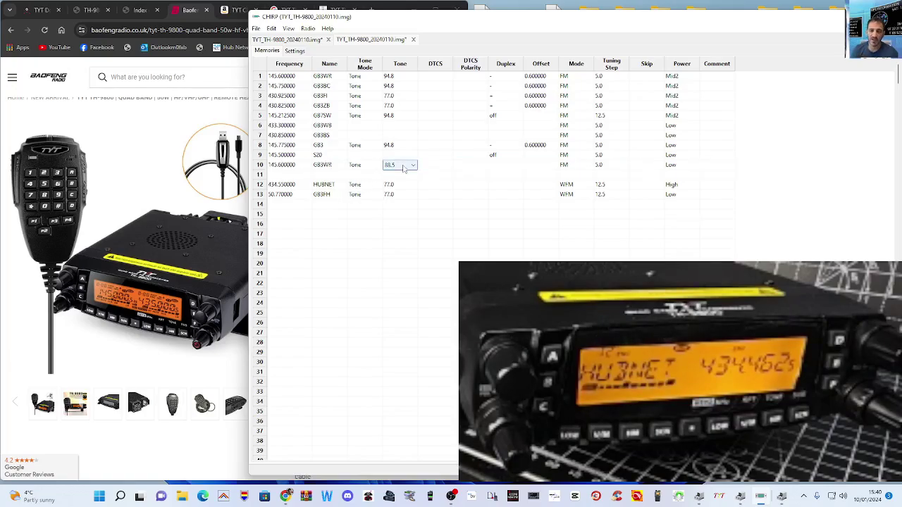
{"action": "left_click", "coordinate": [412, 167]}
{"action": "left_click", "coordinate": [412, 167]}
{"action": "left_click", "coordinate": [405, 168]}
{"action": "left_click", "coordinate": [412, 167]}
{"action": "left_click", "coordinate": [412, 167]}
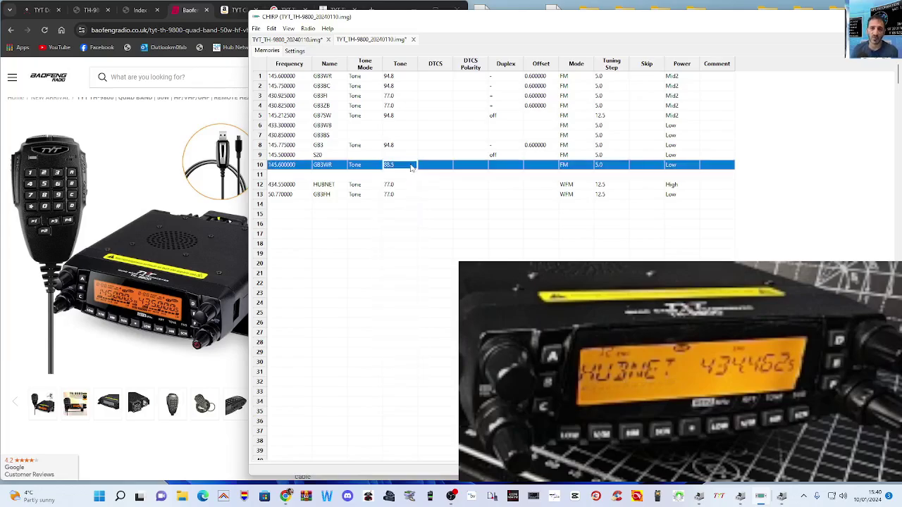
{"action": "left_click", "coordinate": [412, 167]}
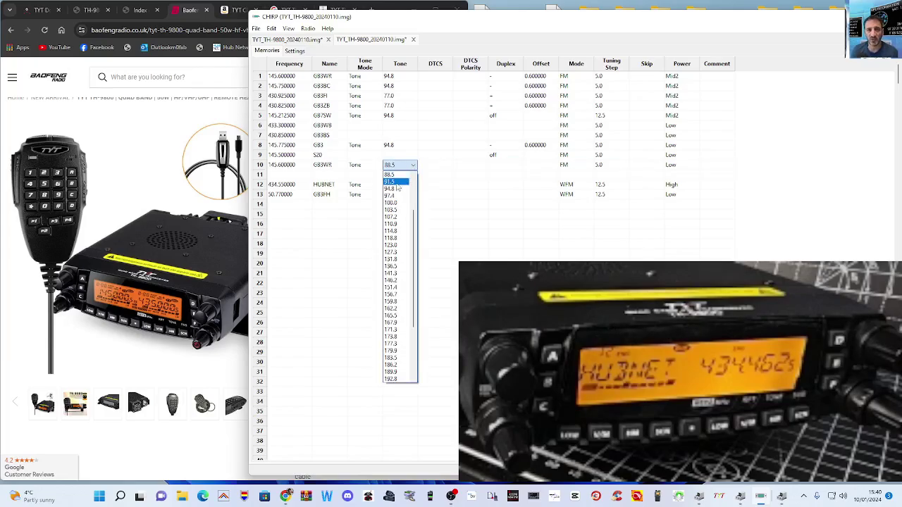
{"action": "left_click", "coordinate": [398, 188]}
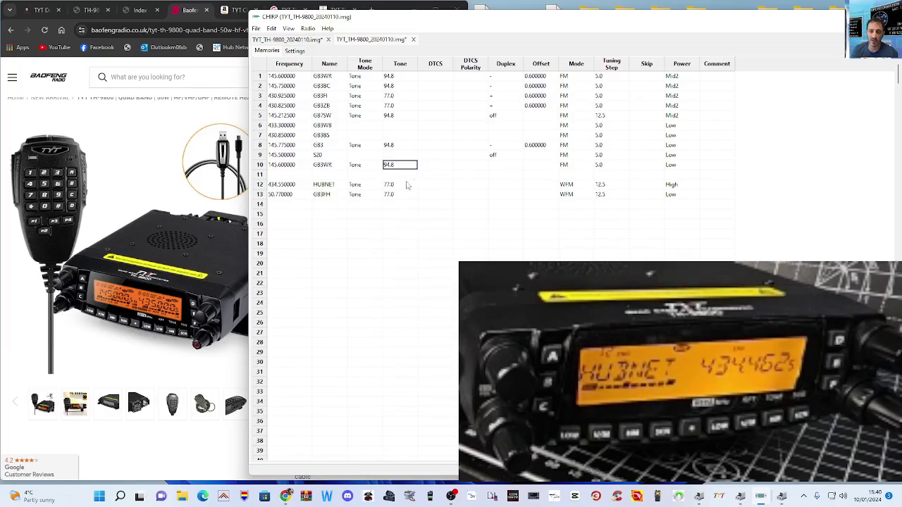
{"action": "left_click", "coordinate": [507, 166]}
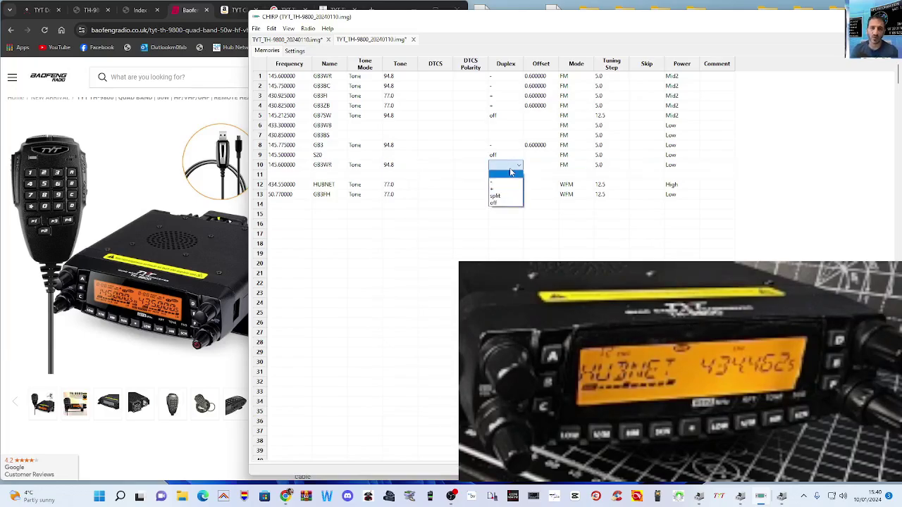
{"action": "left_click", "coordinate": [501, 185]}
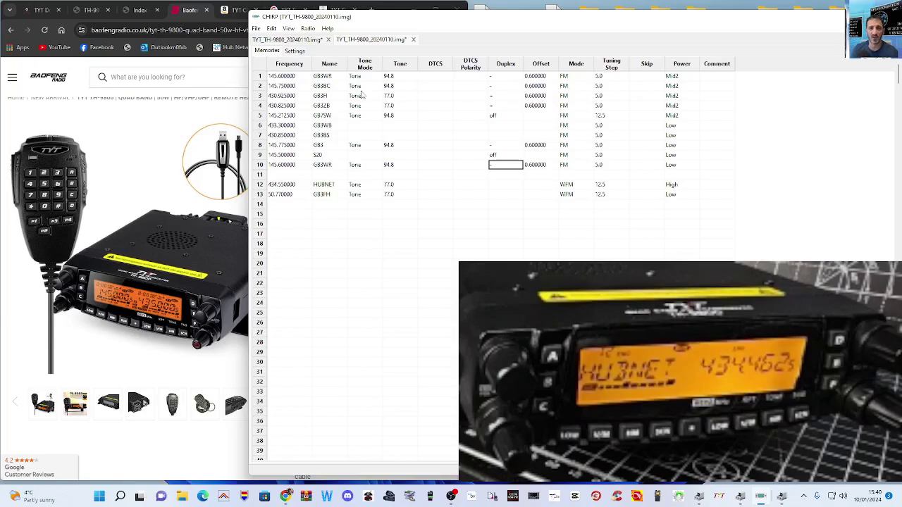
Set the offset of memories 3 and 4, the 430.925 and 430.825 repeaters, to 7.600.
{"action": "left_click", "coordinate": [535, 97]}
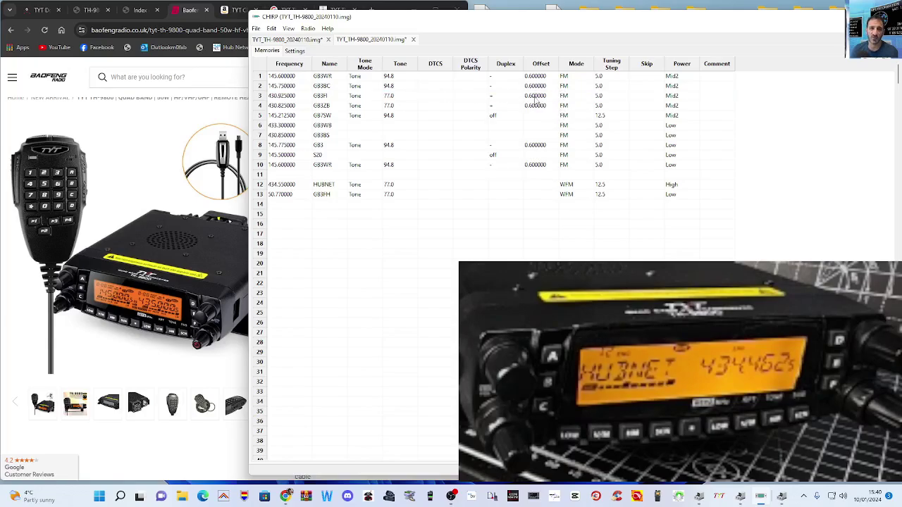
{"action": "left_click", "coordinate": [532, 97]}
{"action": "left_click", "coordinate": [532, 96]}
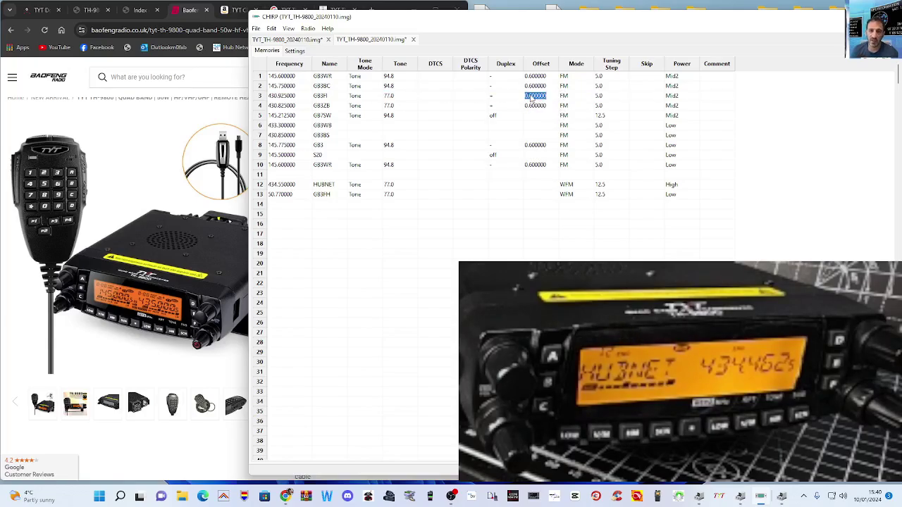
{"action": "type", "text": "7.60"}
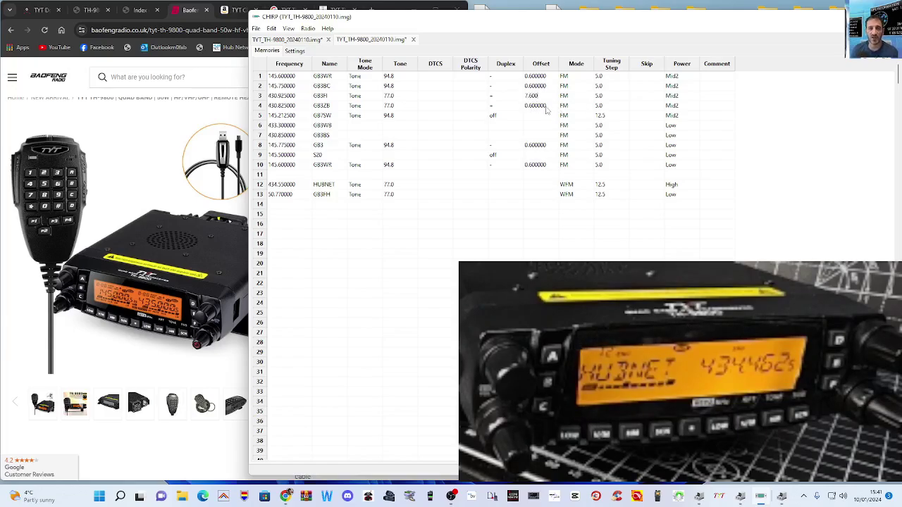
{"action": "double_click", "coordinate": [543, 106]}
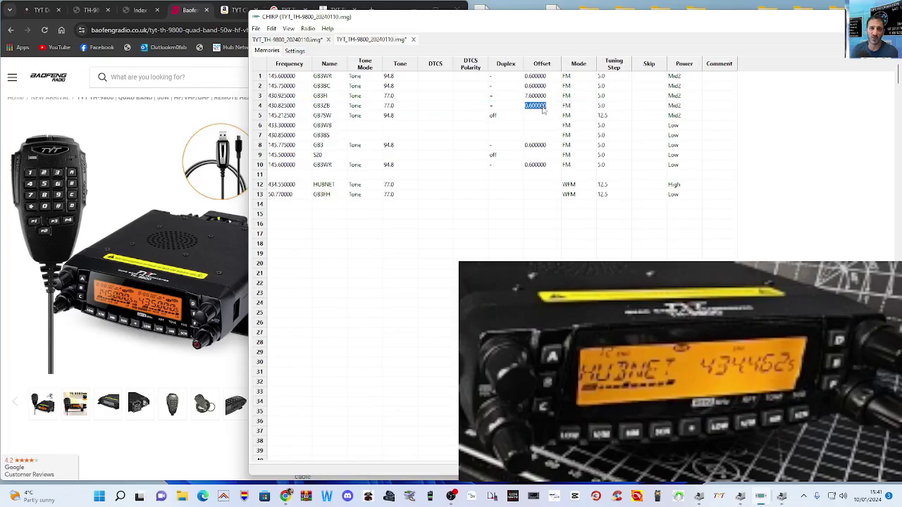
{"action": "type", "text": "7.600"}
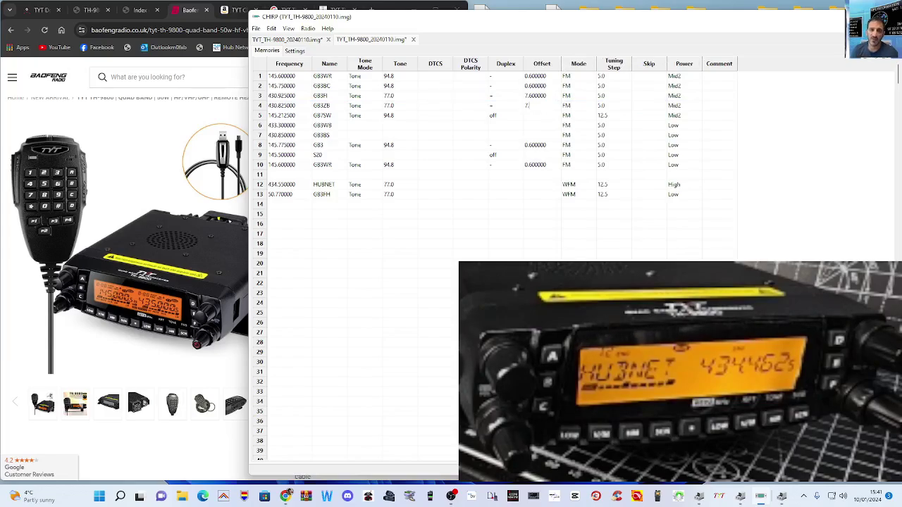
{"action": "left_click", "coordinate": [582, 107]}
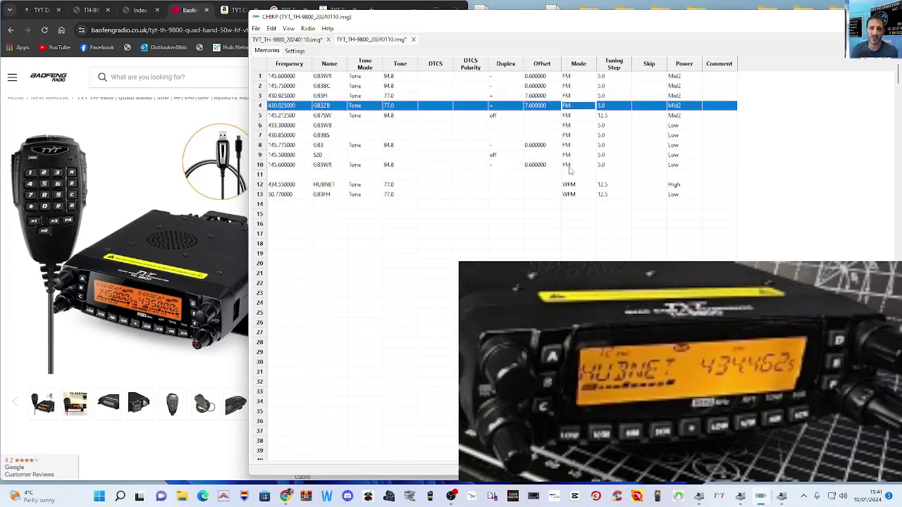
Set the power of memory 10 to Mid2.
{"action": "double_click", "coordinate": [681, 167]}
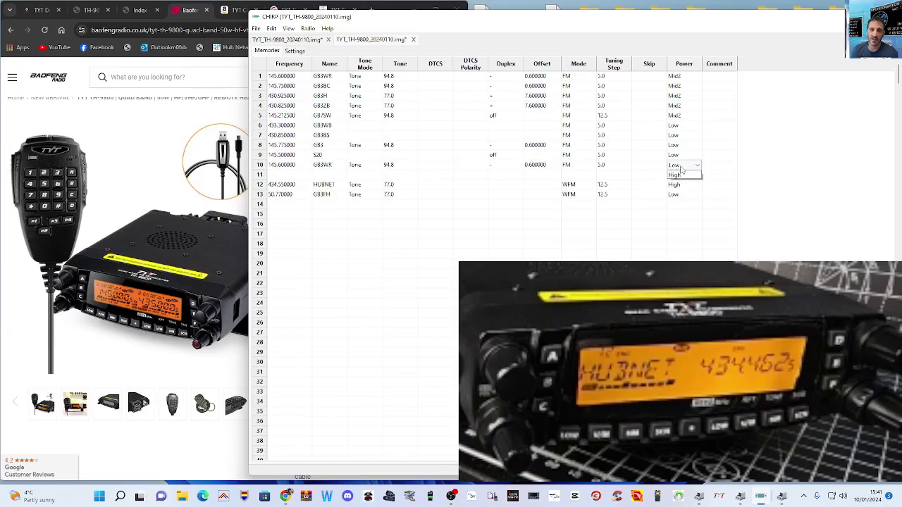
{"action": "left_click", "coordinate": [681, 166]}
{"action": "left_click", "coordinate": [681, 189]}
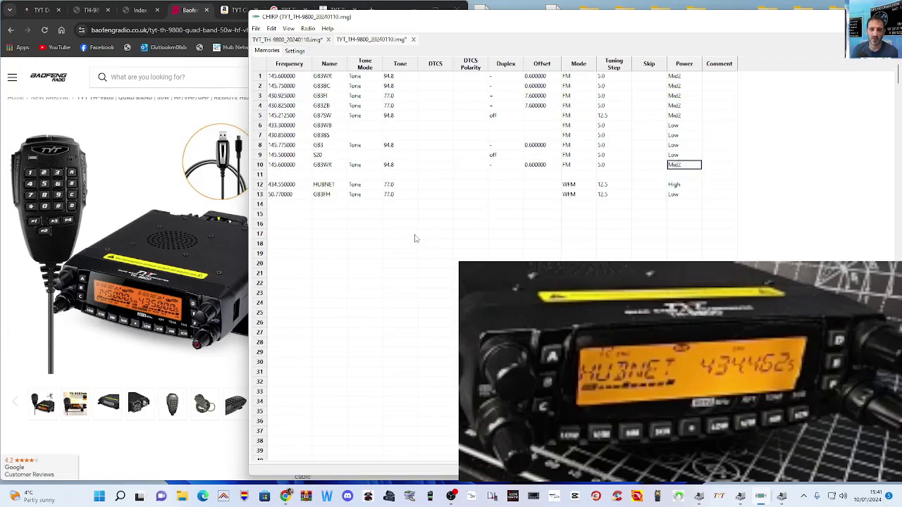
{"action": "left_click", "coordinate": [415, 238]}
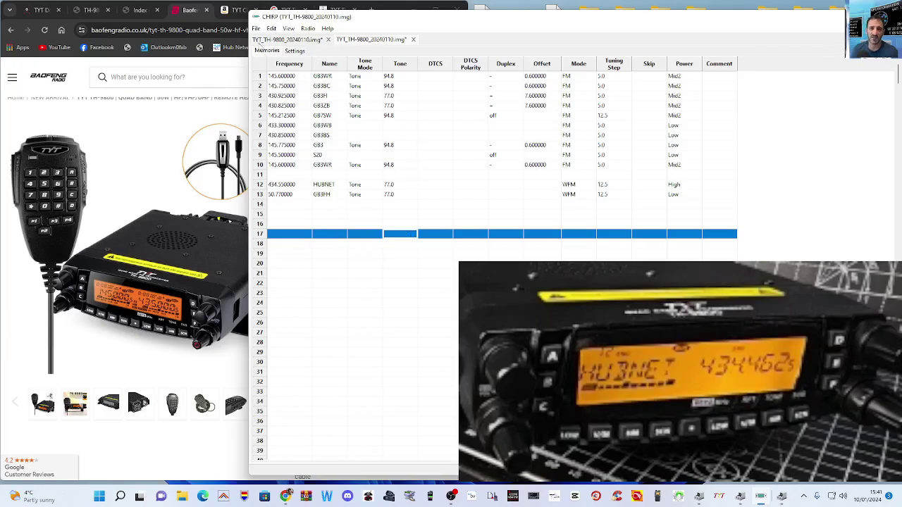
Save the edited memory list as the image file TYT_TH-9800_20240110.img.
{"action": "left_click", "coordinate": [259, 31]}
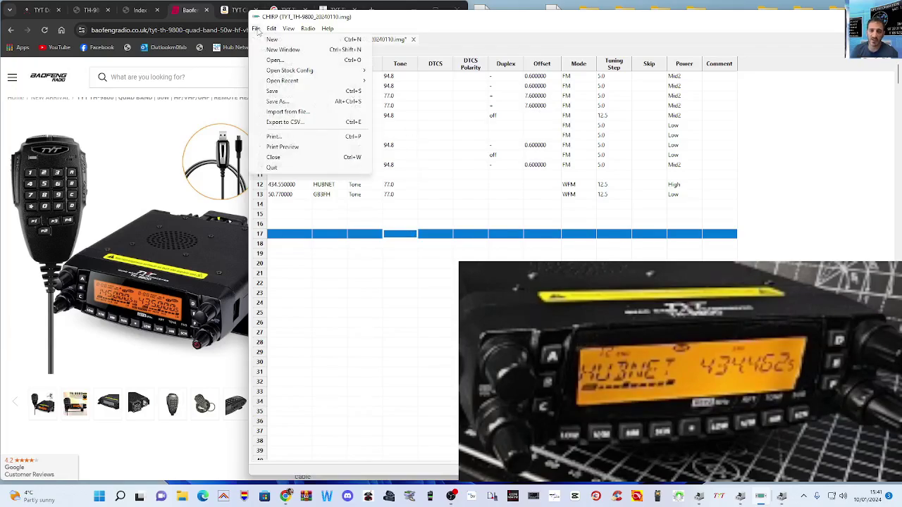
{"action": "left_click", "coordinate": [280, 99]}
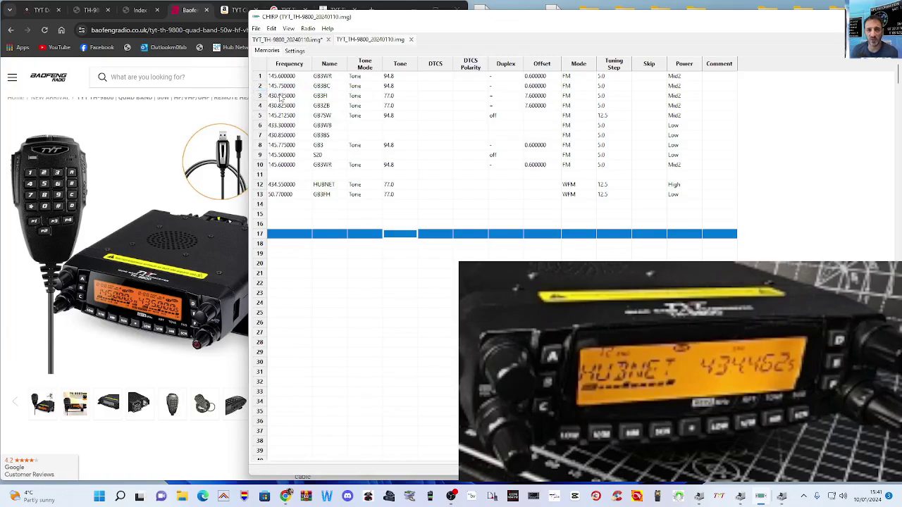
{"action": "left_click", "coordinate": [308, 29]}
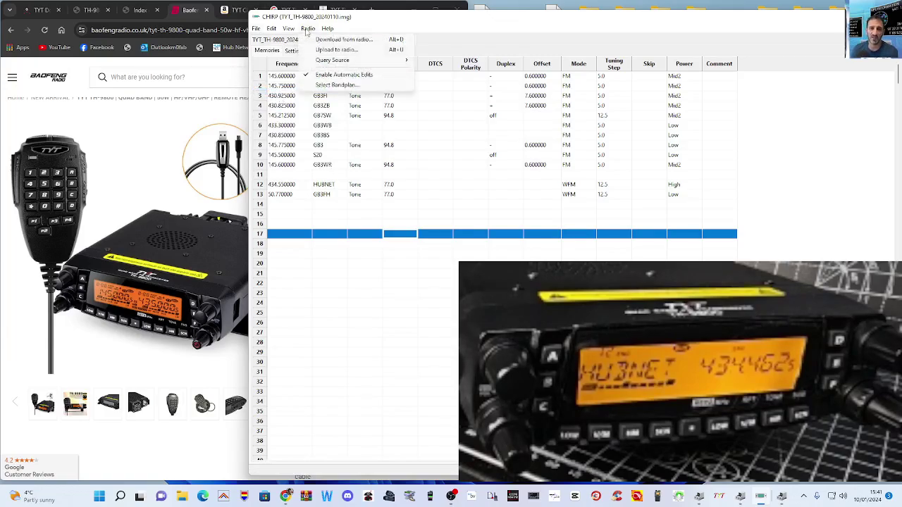
{"action": "left_click", "coordinate": [789, 74]}
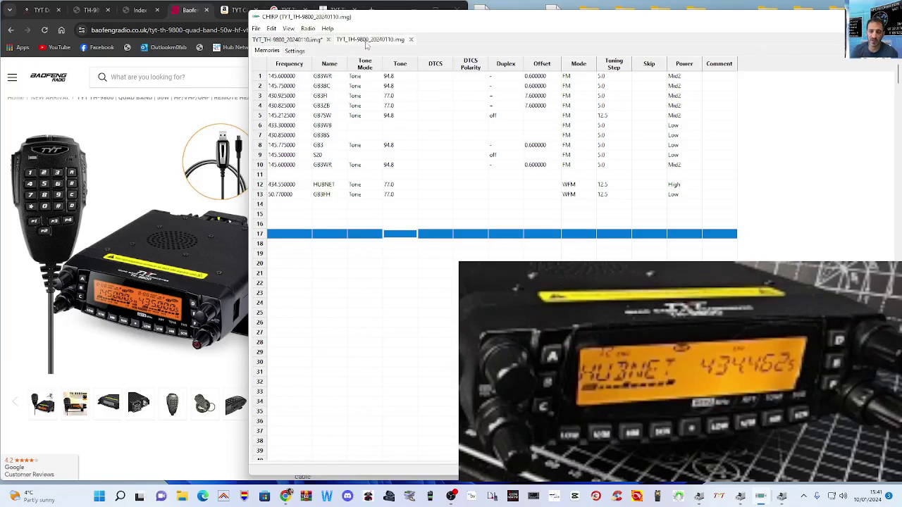
Look through the radio image's basic settings and its model information with the band limits.
{"action": "left_click", "coordinate": [295, 52]}
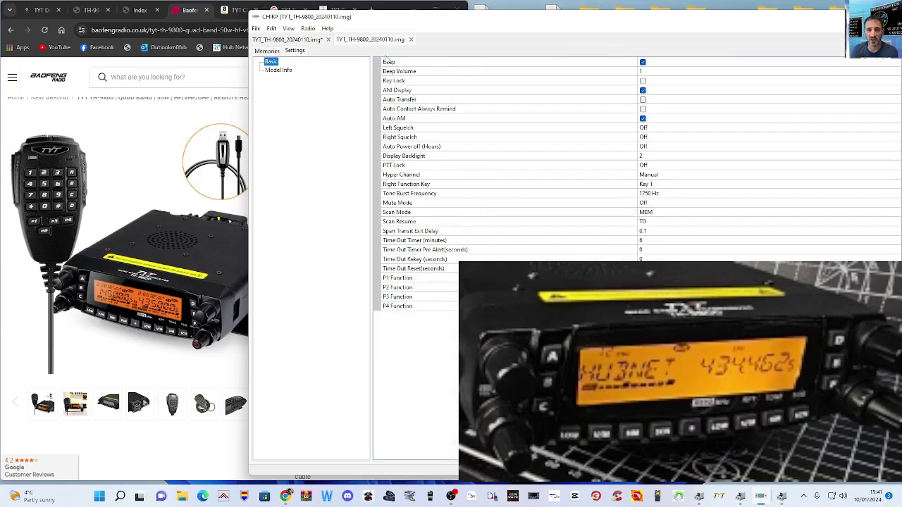
{"action": "left_click", "coordinate": [285, 73]}
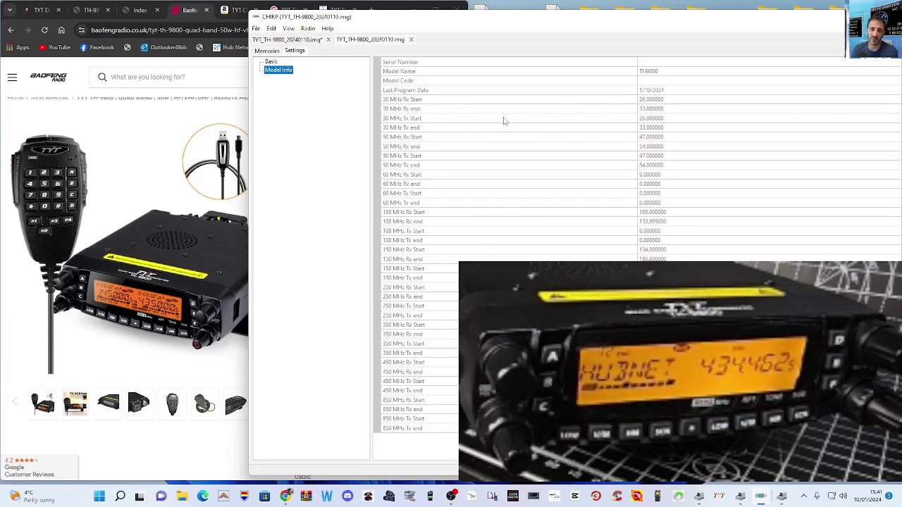
{"action": "left_click", "coordinate": [267, 51]}
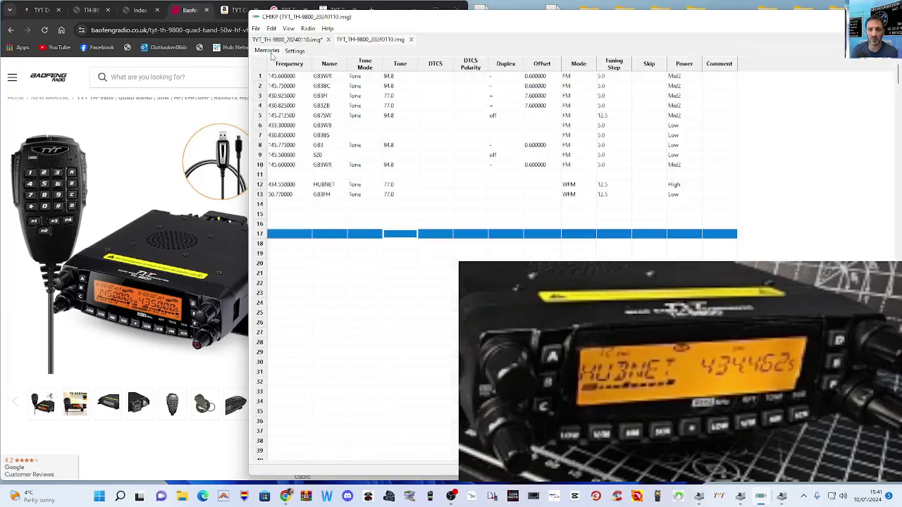
{"action": "left_click", "coordinate": [295, 51]}
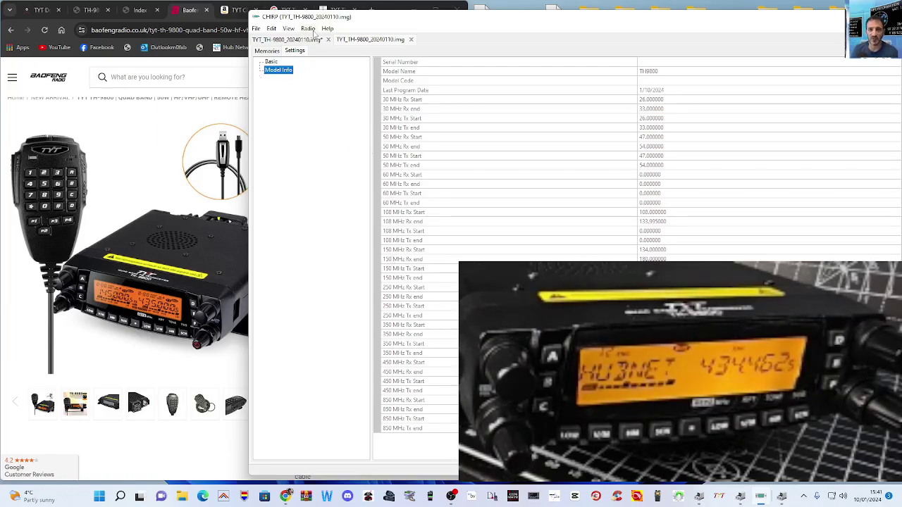
Upload the first open TYT_TH-9800_20240110.img image to the TYT TH-9800 through the Prolific USB serial port COM10.
{"action": "left_click", "coordinate": [310, 40]}
{"action": "left_click", "coordinate": [308, 29]}
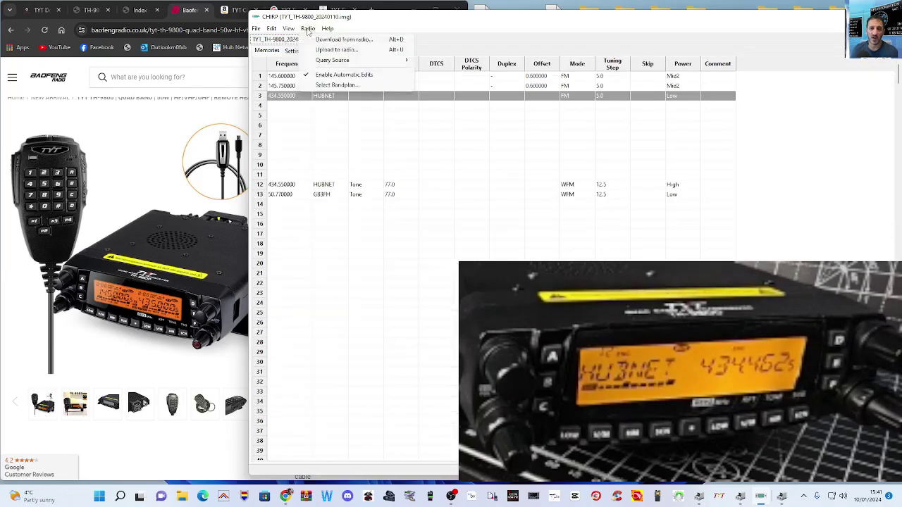
{"action": "left_click", "coordinate": [336, 49]}
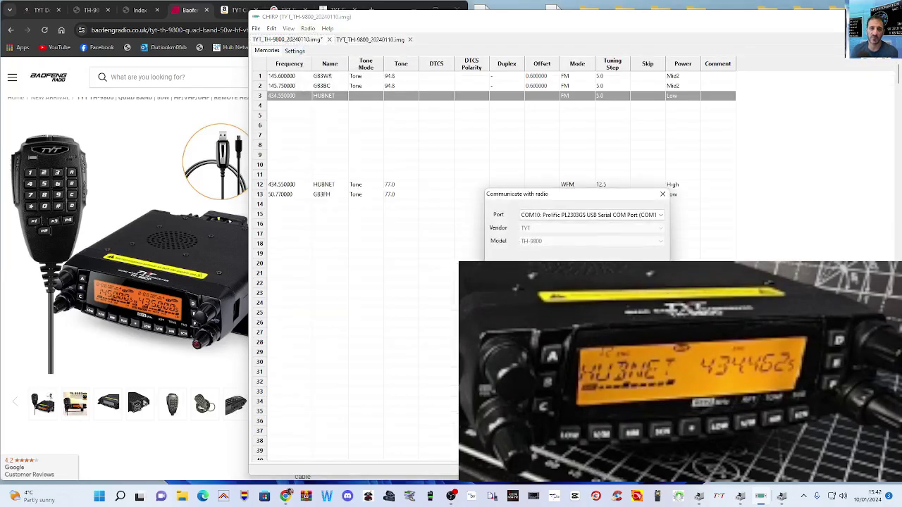
{"action": "key", "text": "Return"}
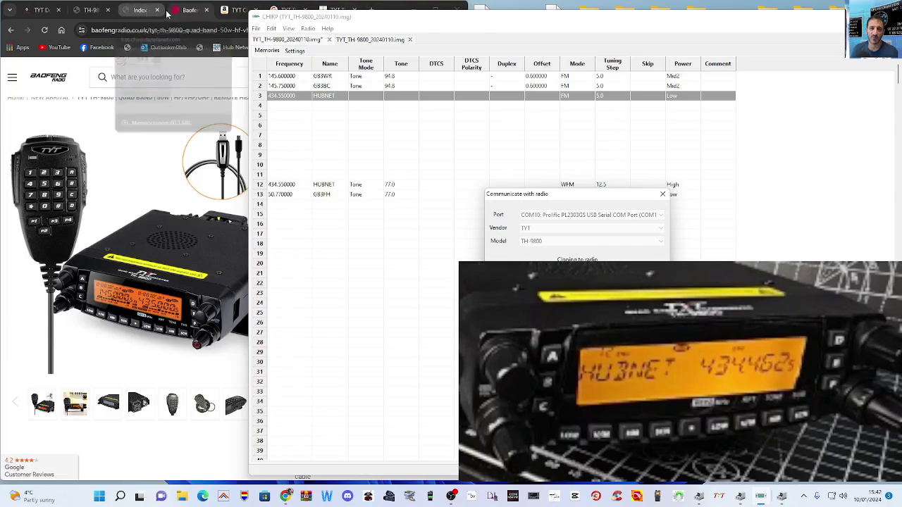
Switch to Chrome and review the CHIRP download page, the TH-9800 manual, the TYT downloads and the Baofeng product page.
{"action": "left_click", "coordinate": [140, 9]}
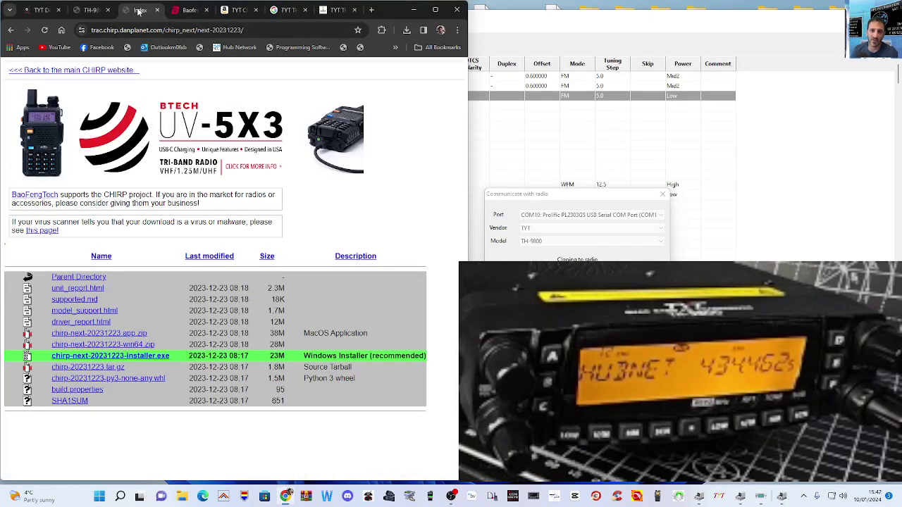
{"action": "left_click", "coordinate": [99, 10]}
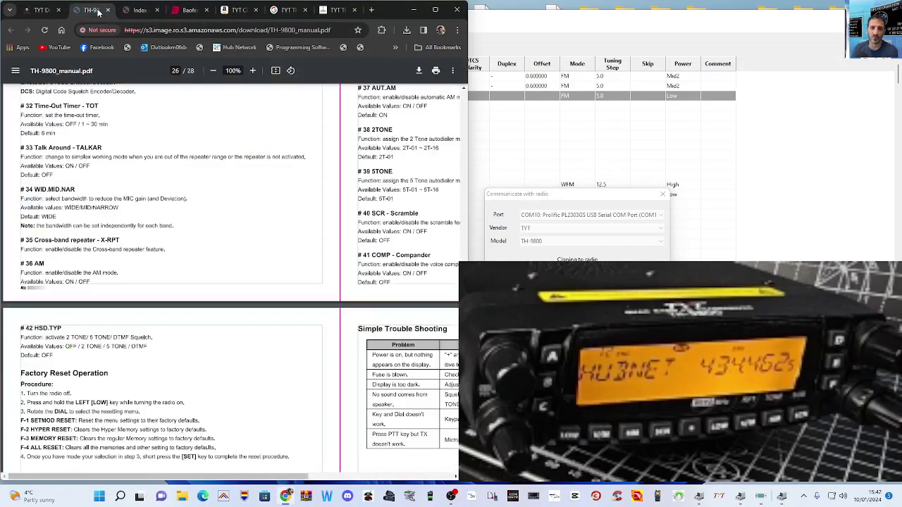
{"action": "left_click", "coordinate": [49, 11]}
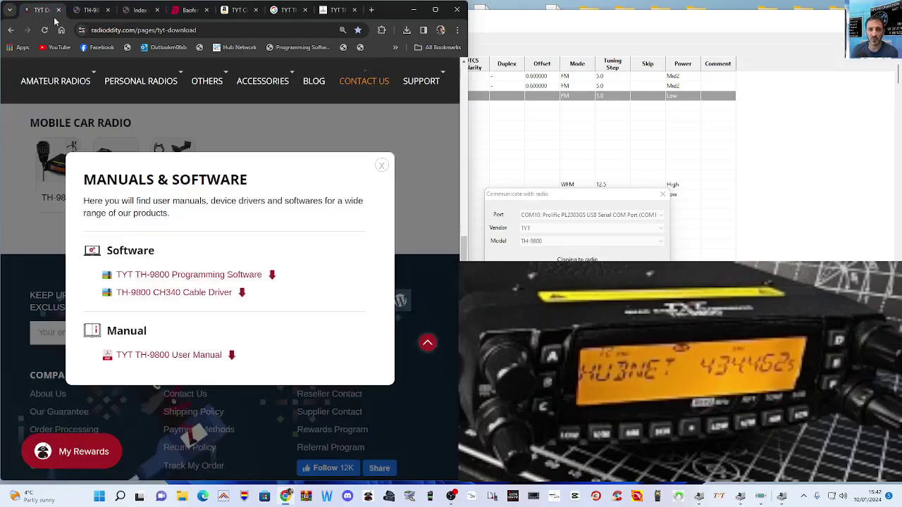
{"action": "left_click", "coordinate": [99, 12]}
{"action": "left_click", "coordinate": [135, 12]}
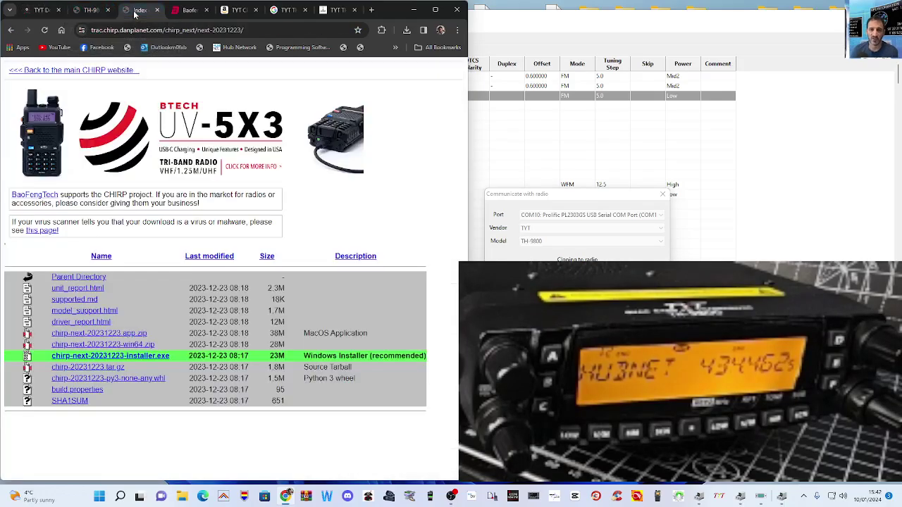
{"action": "left_click", "coordinate": [185, 13]}
Close the Amazon and Google pages in the browser.
{"action": "left_click", "coordinate": [256, 10]}
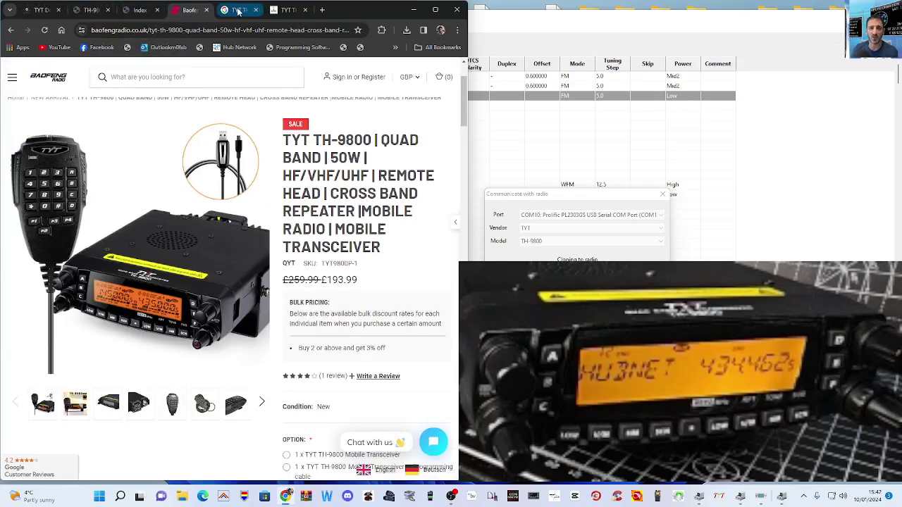
{"action": "left_click", "coordinate": [238, 10]}
{"action": "left_click", "coordinate": [255, 11]}
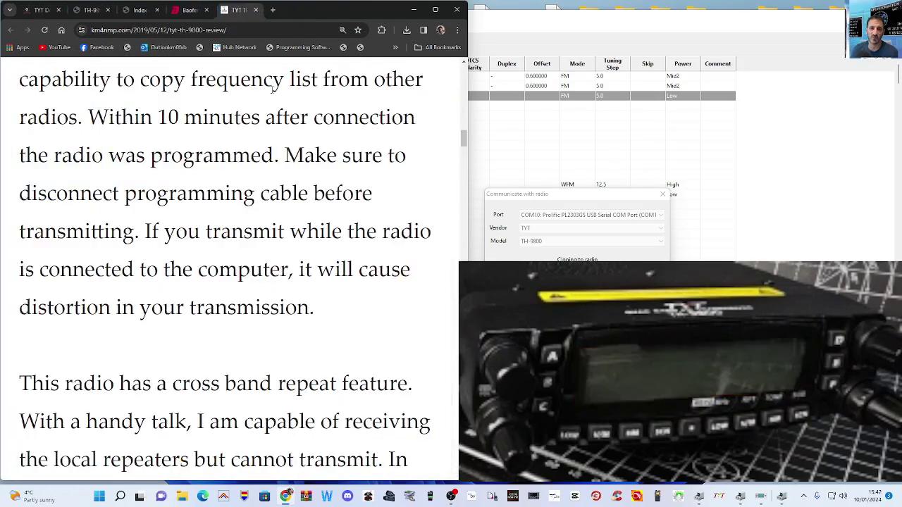
View the beginning of the KM4NMP TH-9800 review page and switch back to CHIRP.
{"action": "scroll", "coordinate": [271, 212], "scroll_direction": "up", "scroll_amount": 8}
{"action": "scroll", "coordinate": [271, 91], "scroll_direction": "up", "scroll_amount": 15}
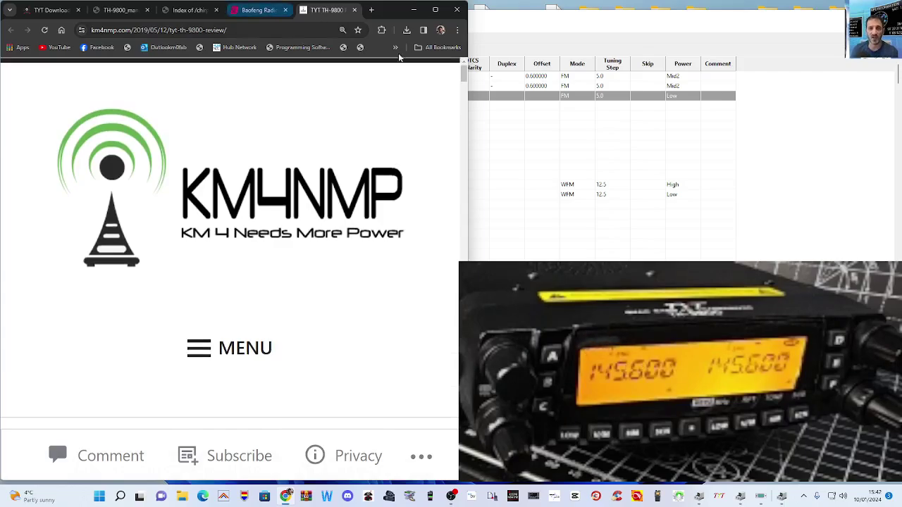
{"action": "left_click", "coordinate": [515, 24]}
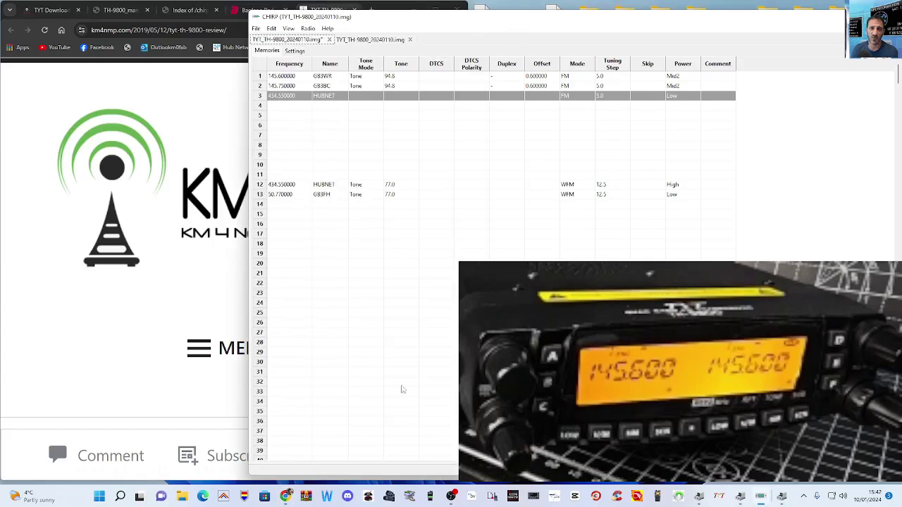